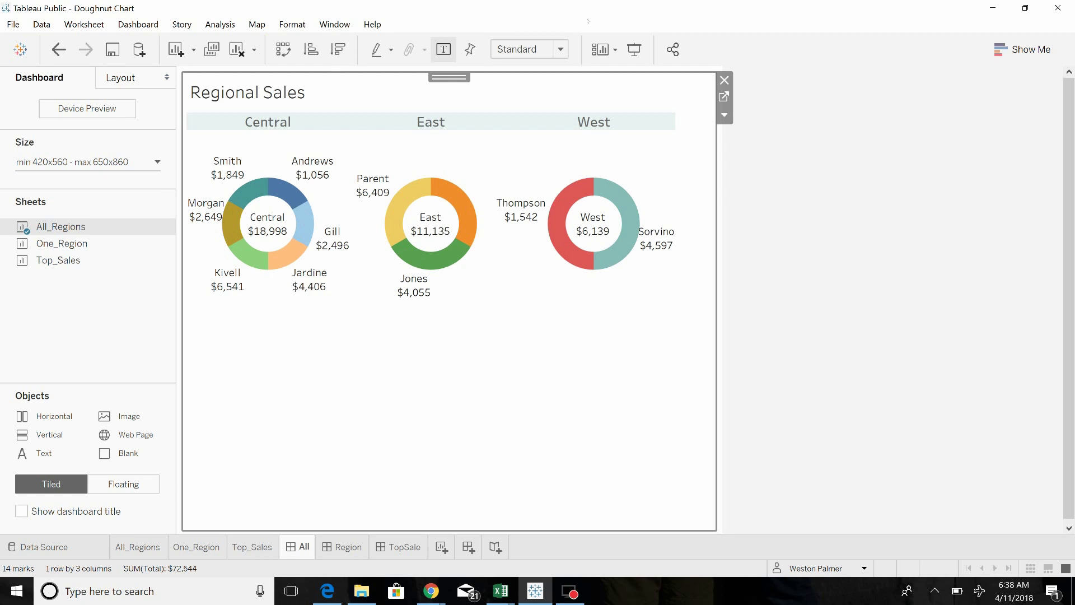
# Test the drill-down: select Central, open Andrews' top sales from the doughnut, then return to Region
pyautogui.click(280, 127)
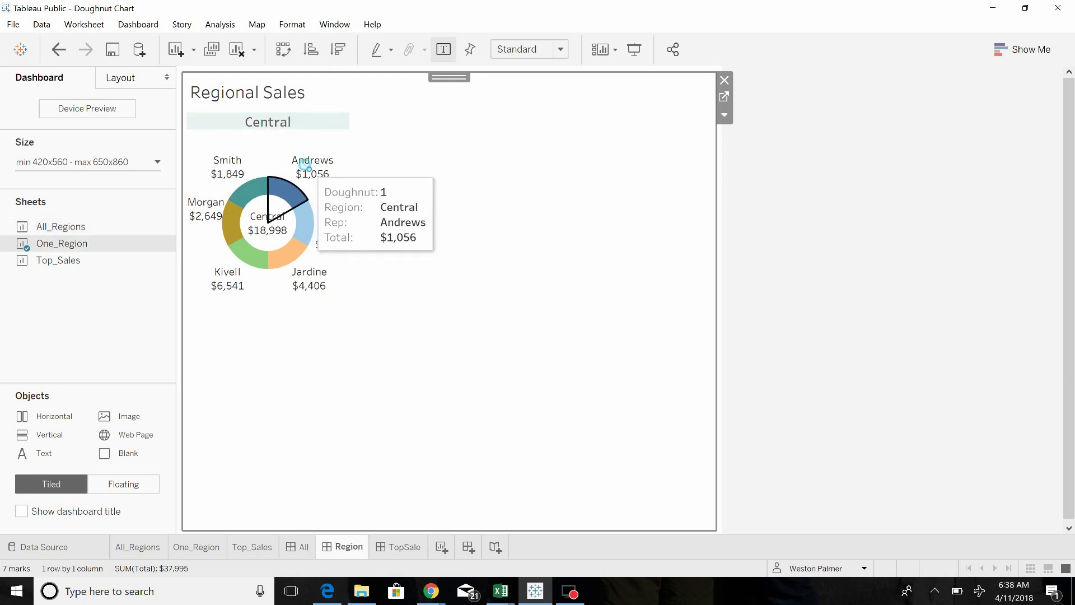
pyautogui.click(291, 191)
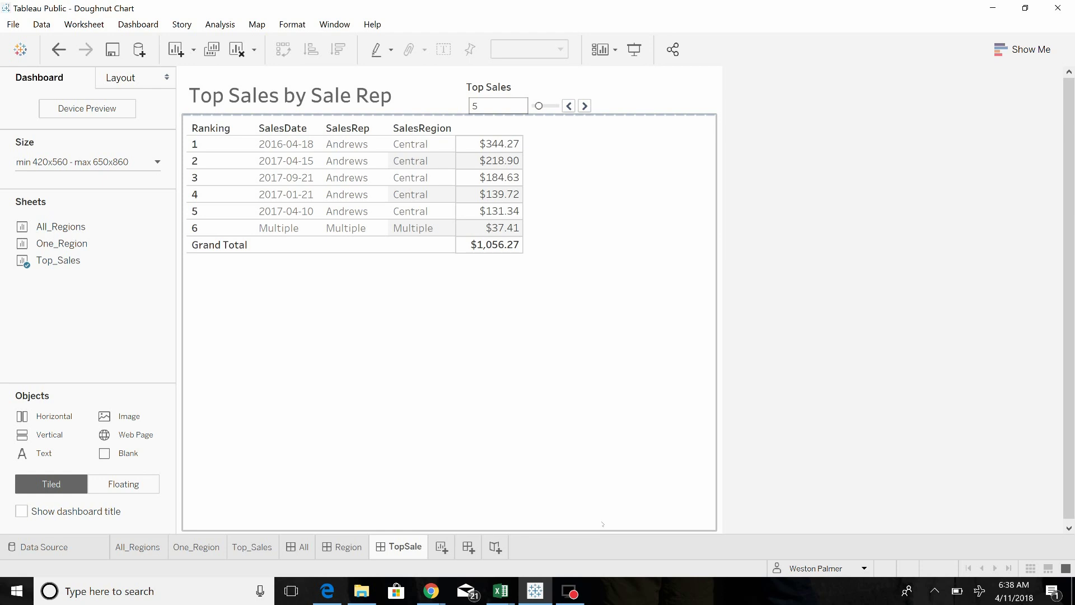
pyautogui.click(341, 547)
# Check the All, Region and TopSale dashboards, then clear the Central selection on All
pyautogui.click(297, 548)
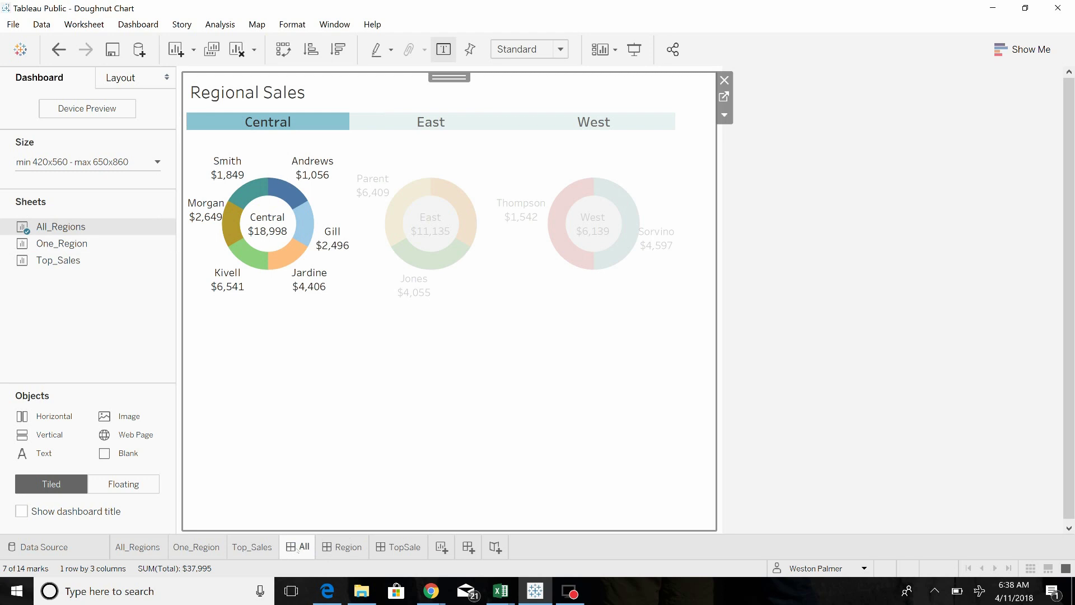
pyautogui.click(340, 547)
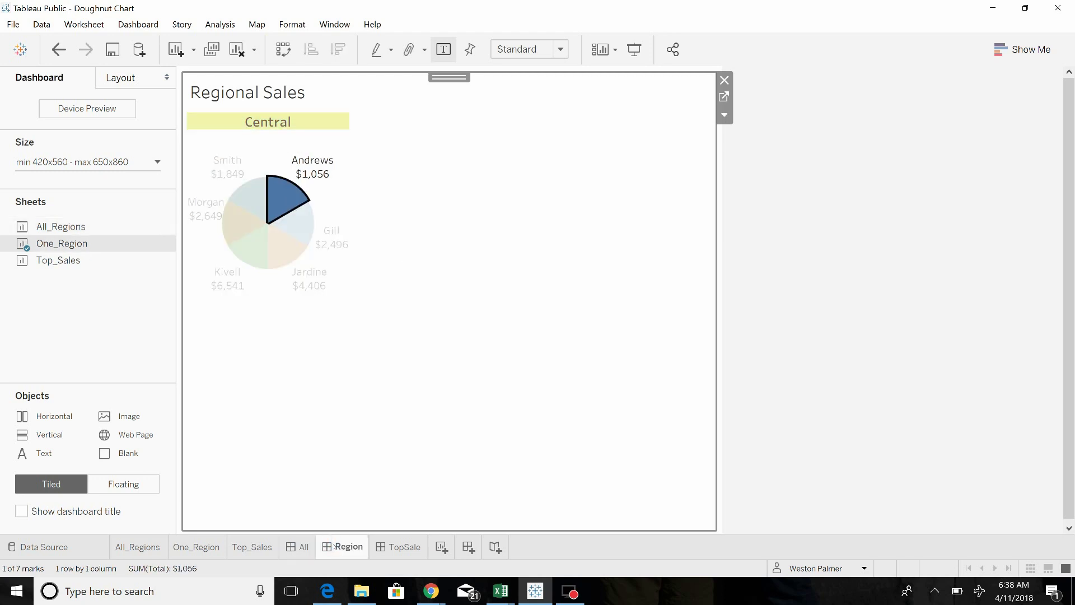
pyautogui.click(400, 547)
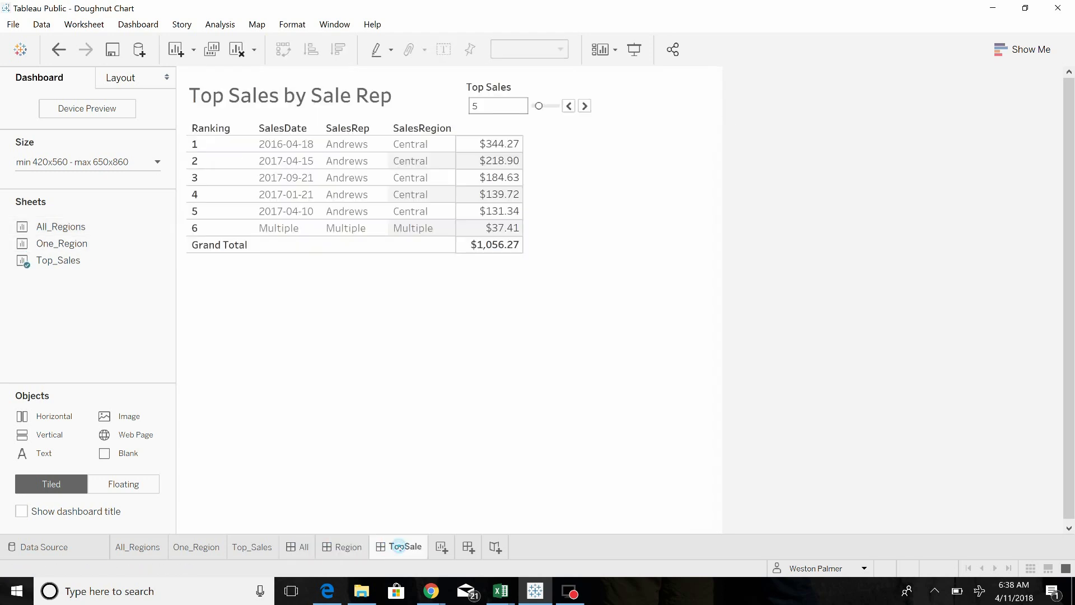
pyautogui.click(300, 547)
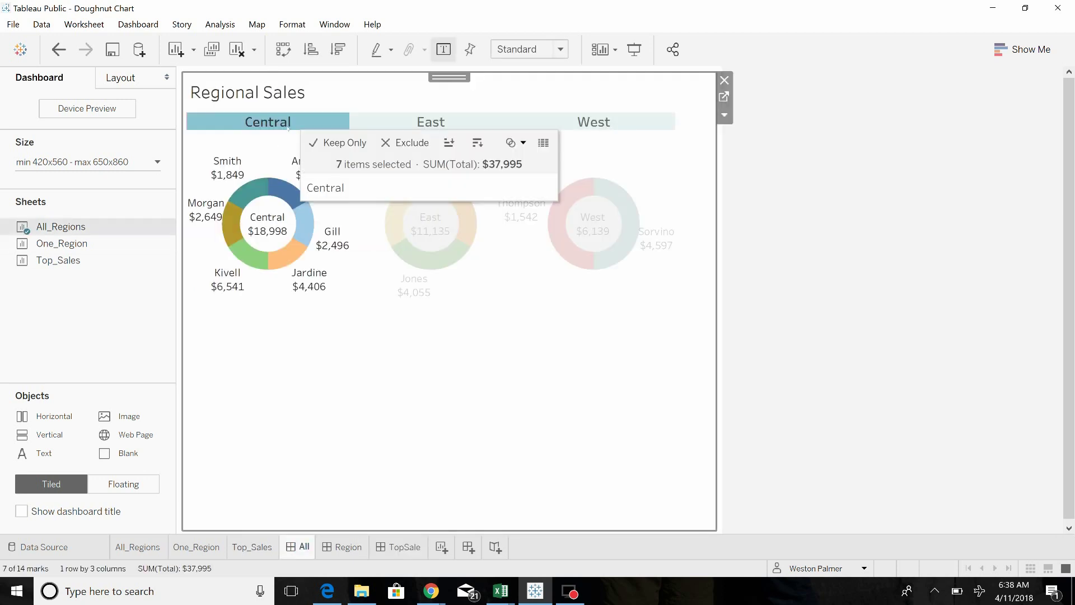
pyautogui.click(289, 124)
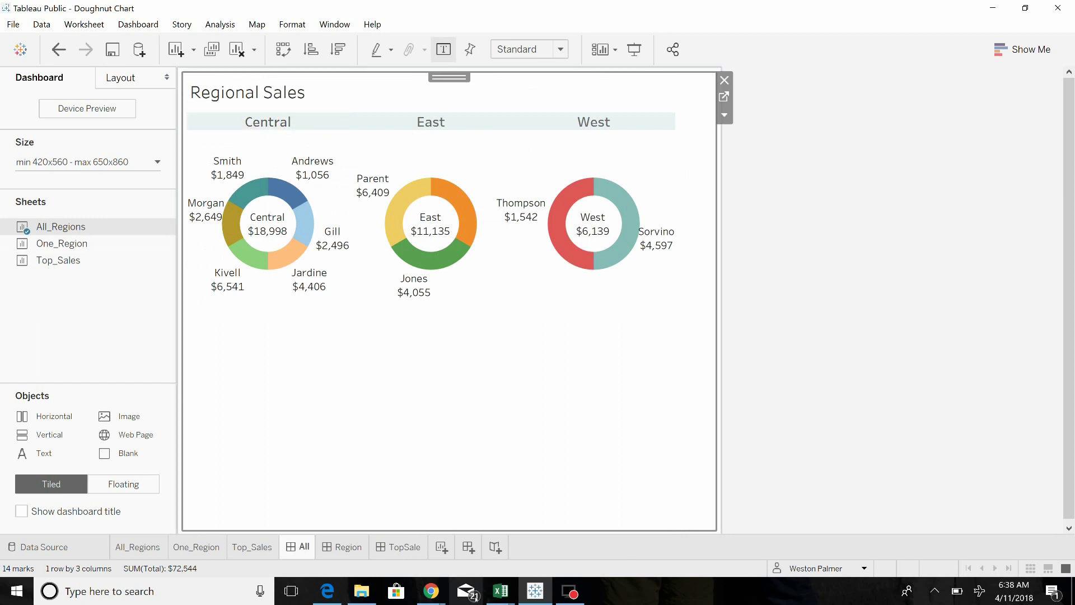
# Add a new worksheet named Bttn_Overview with Ranking on Text, showing the value 1
pyautogui.click(442, 543)
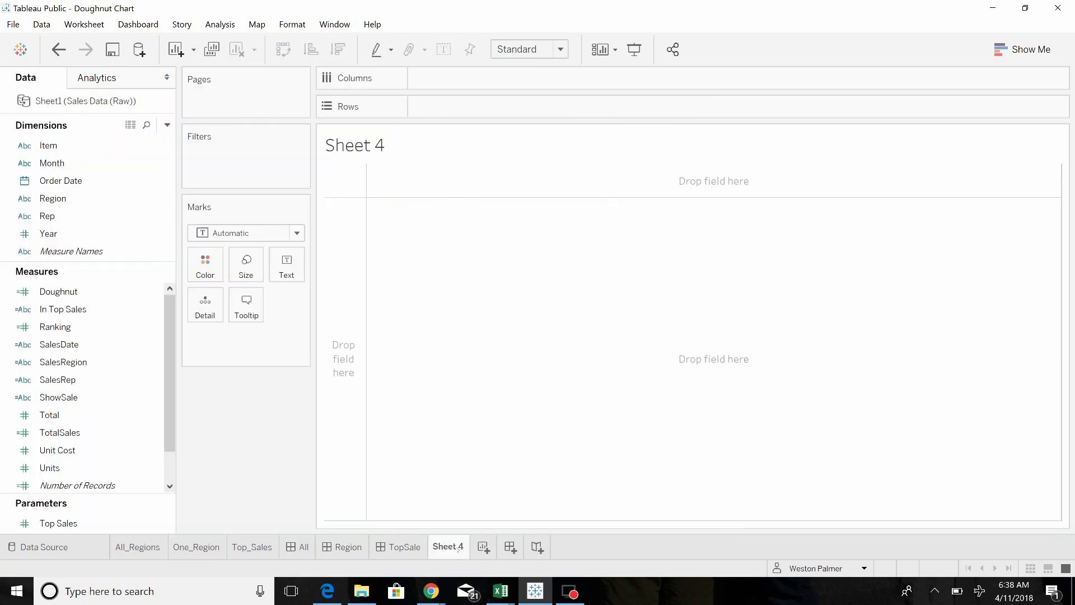
pyautogui.doubleClick(458, 547)
pyautogui.write('Bttn')
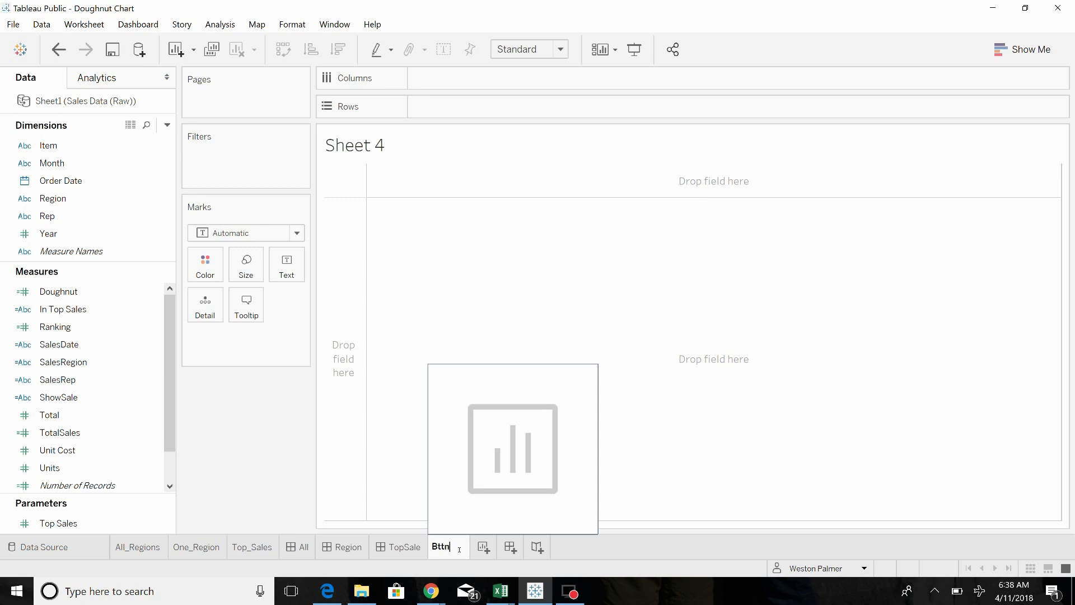
pyautogui.write('_Overview')
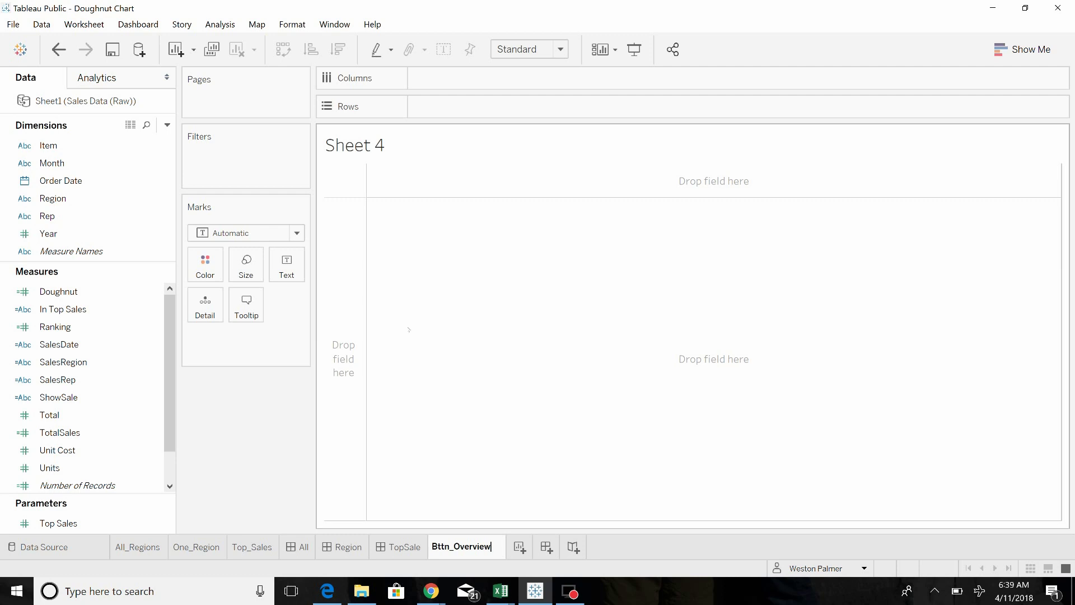
pyautogui.press('Return')
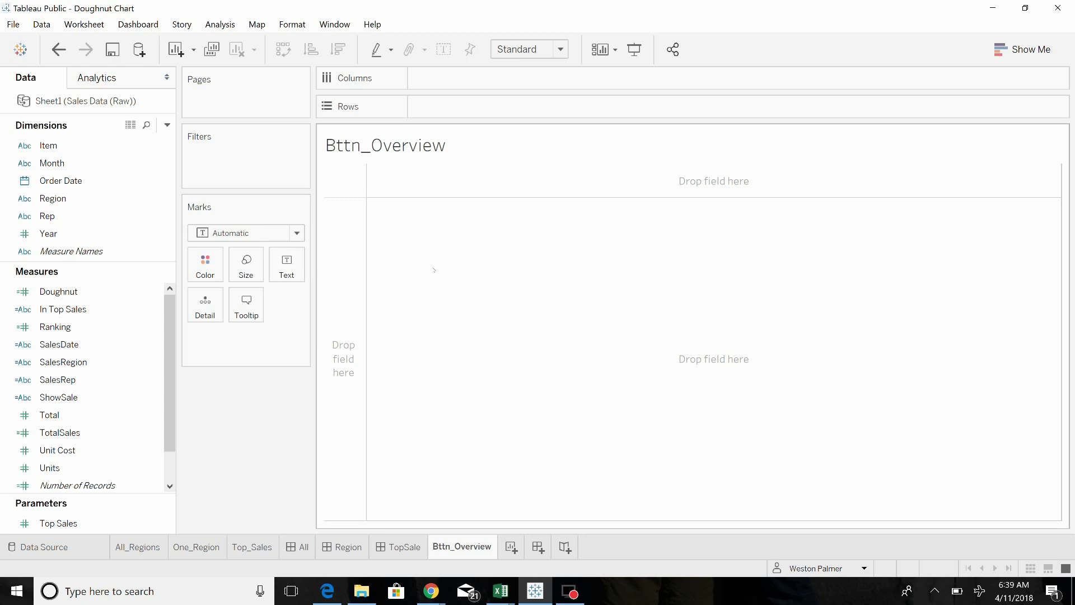
pyautogui.click(287, 263)
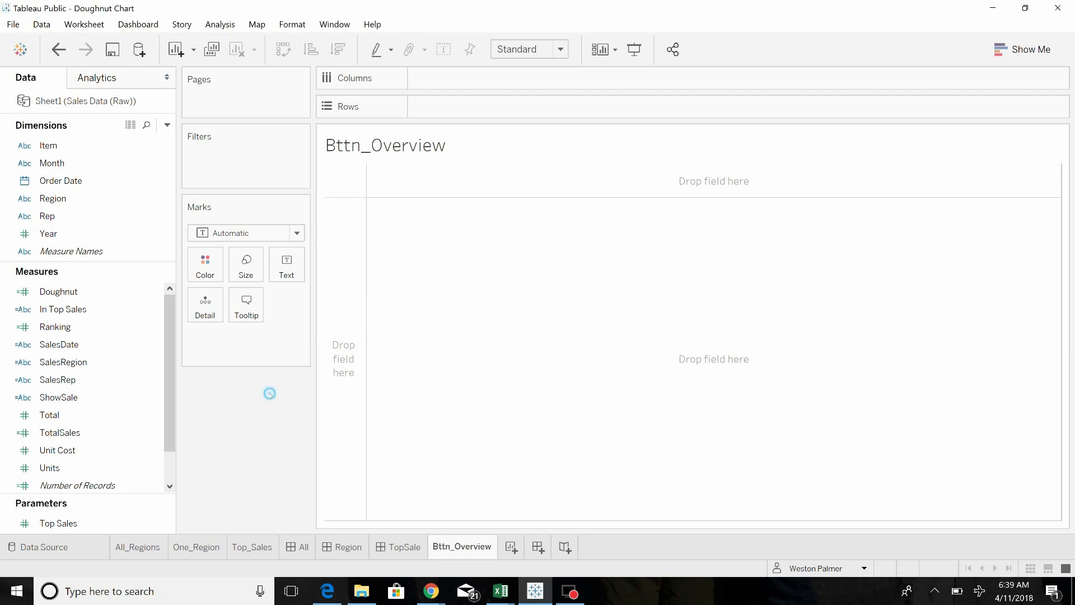
pyautogui.moveTo(56, 326); pyautogui.dragTo(286, 264)
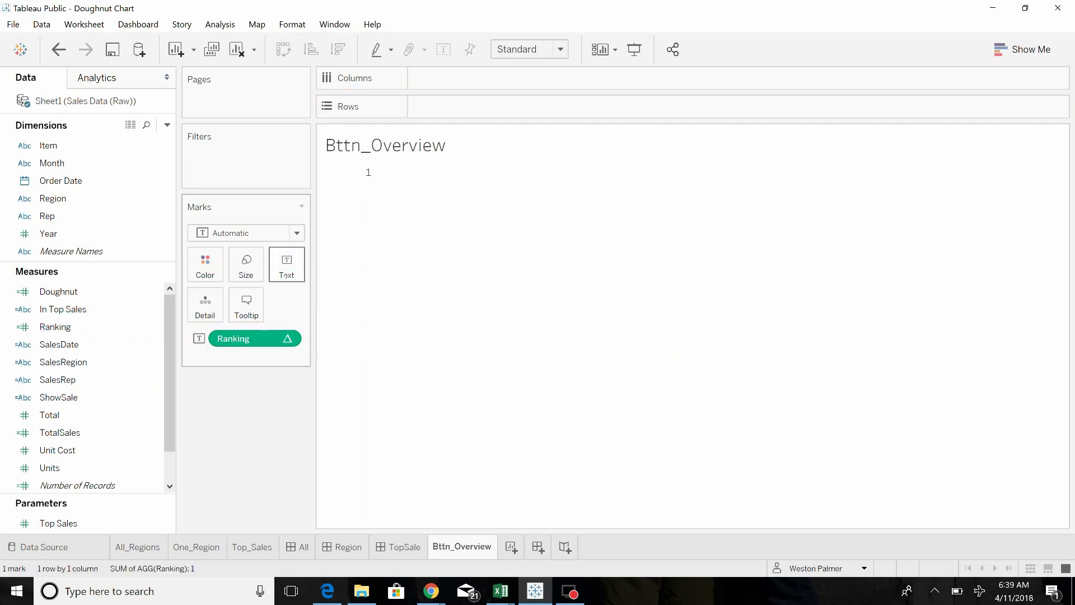
# Replace the mark label with the text 'Overview' and hide the Bttn_Overview sheet title
pyautogui.click(286, 263)
pyautogui.click(421, 303)
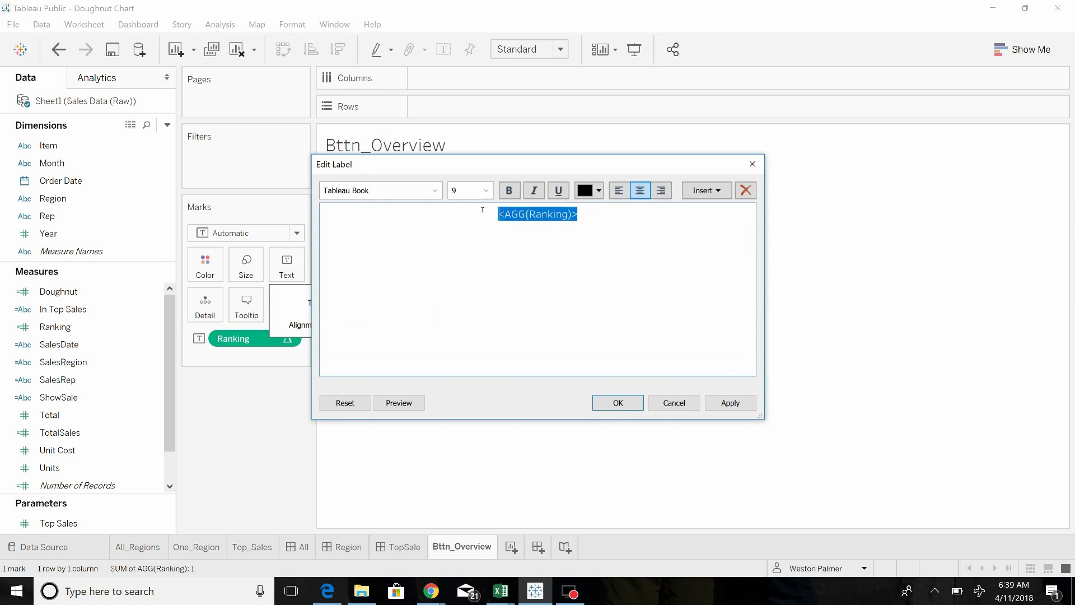
pyautogui.write('Overview')
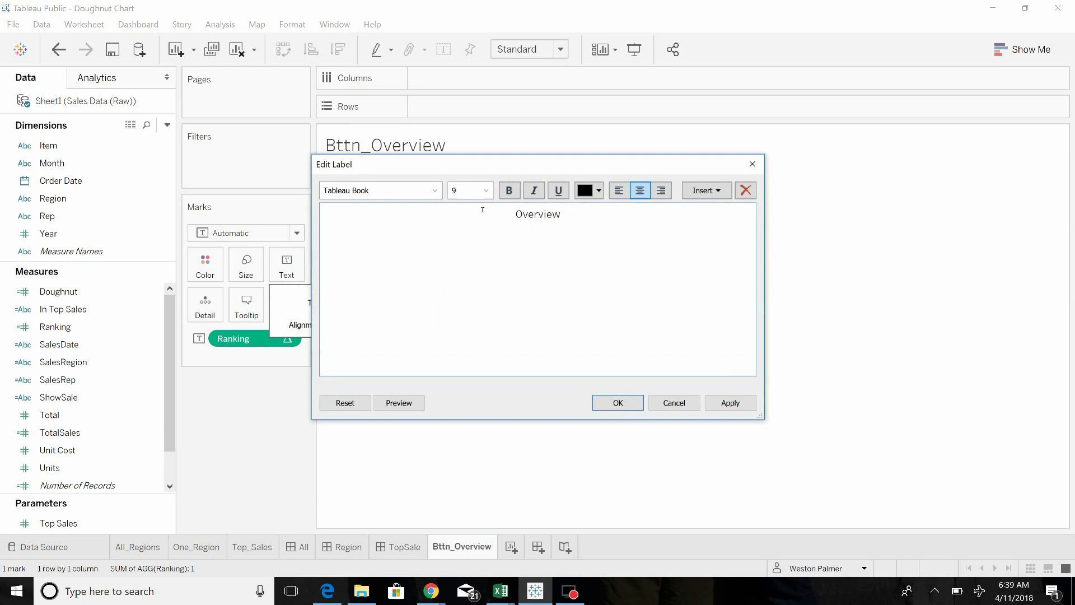
pyautogui.click(632, 405)
pyautogui.click(470, 300)
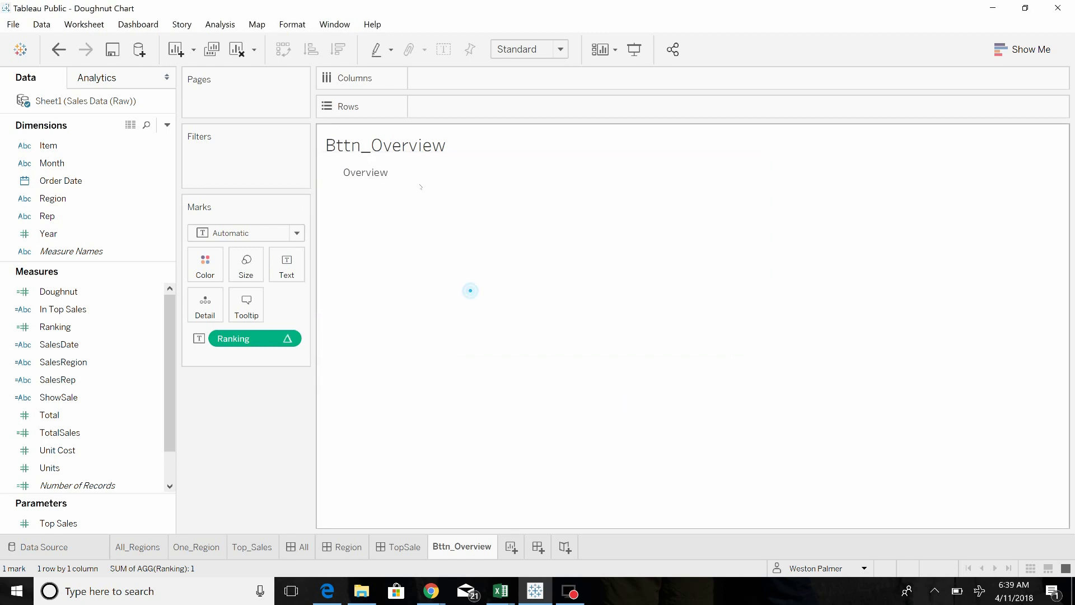
pyautogui.rightClick(418, 147)
pyautogui.click(473, 187)
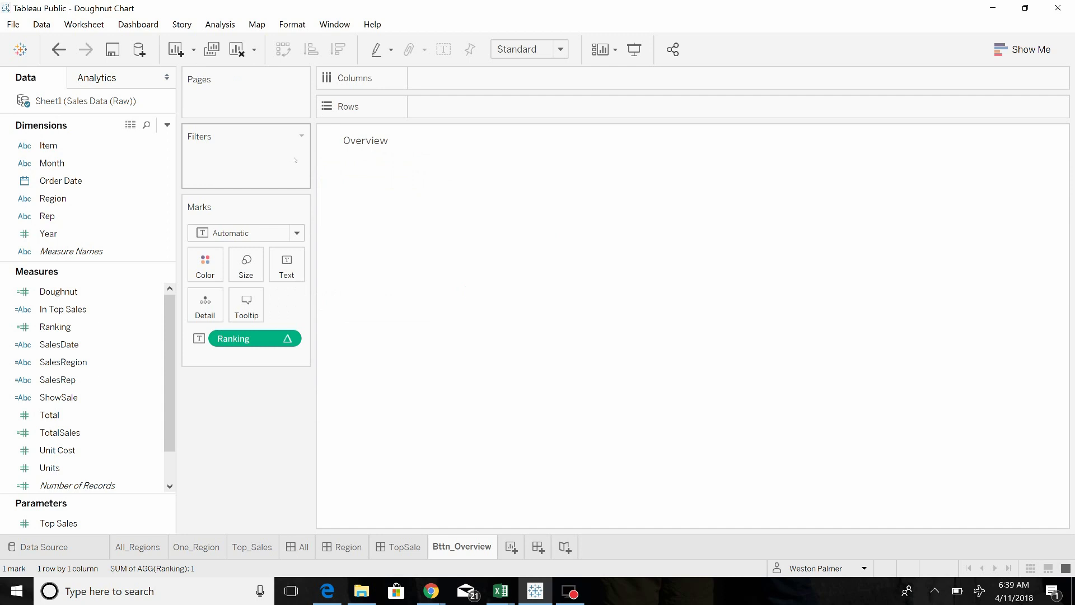
# Format Bttn_Overview with light blue pane shading and Center pane alignment
pyautogui.rightClick(357, 146)
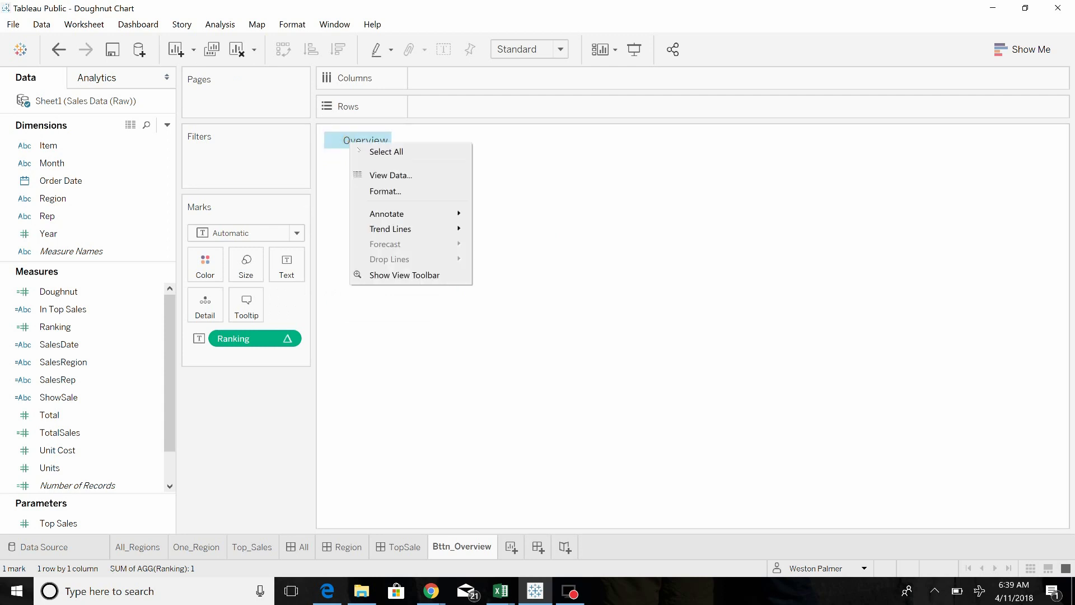
pyautogui.click(387, 191)
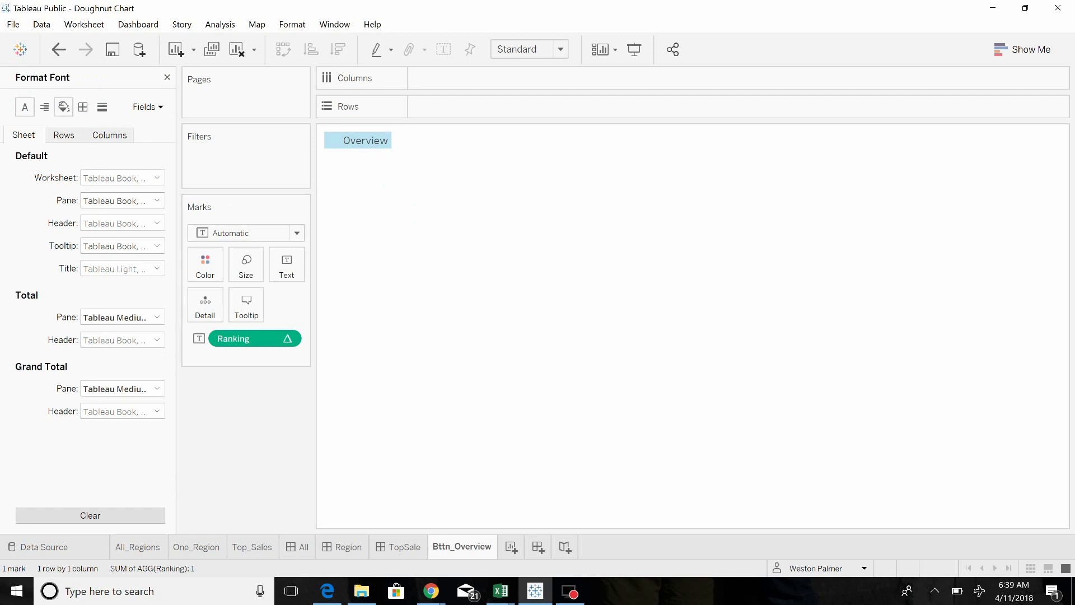
pyautogui.click(63, 107)
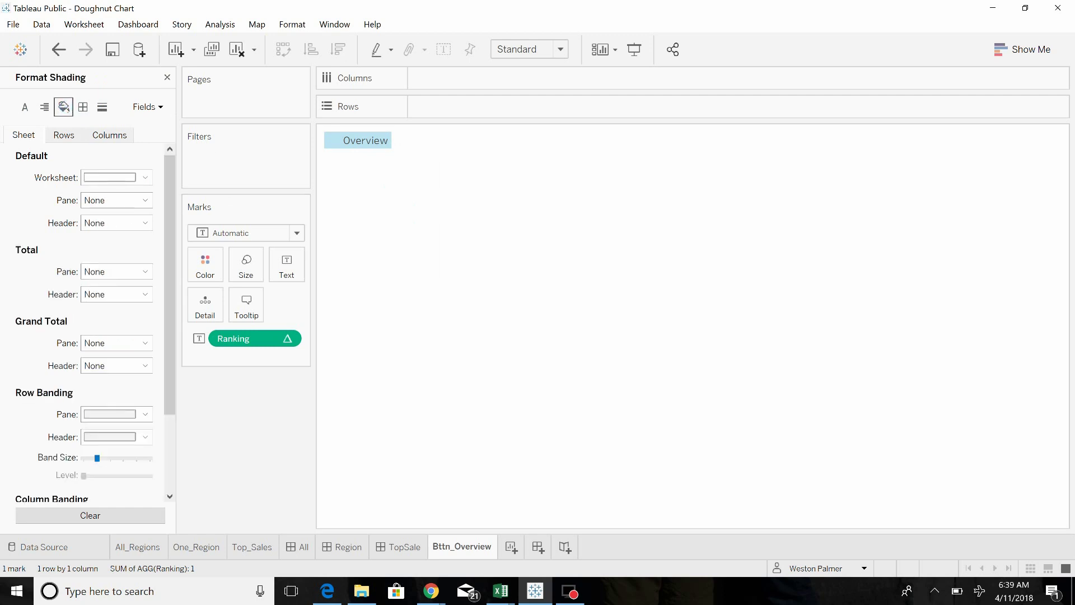
pyautogui.click(145, 200)
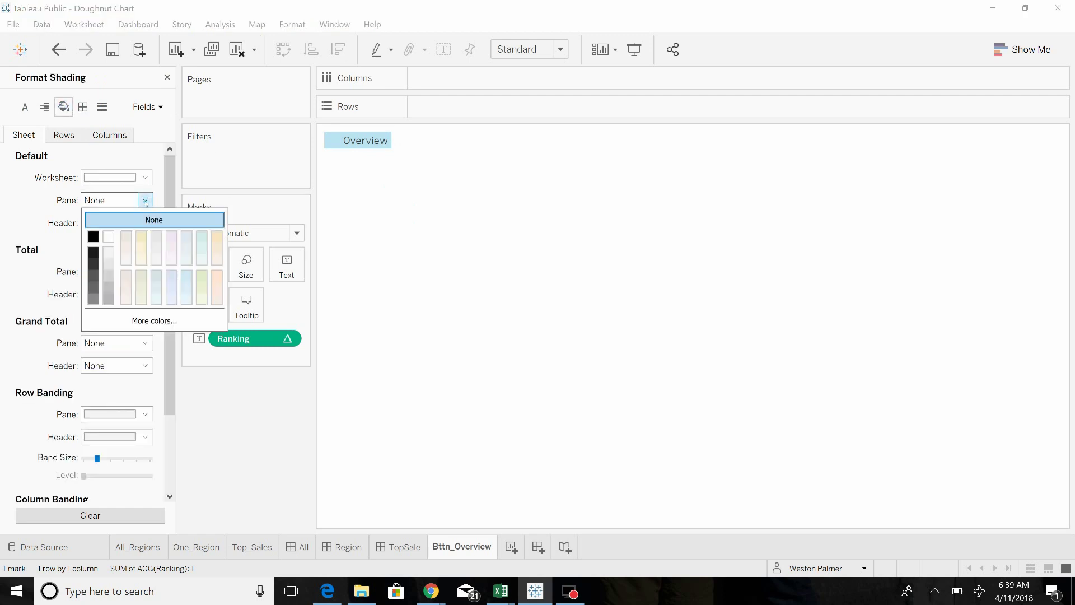
pyautogui.click(190, 276)
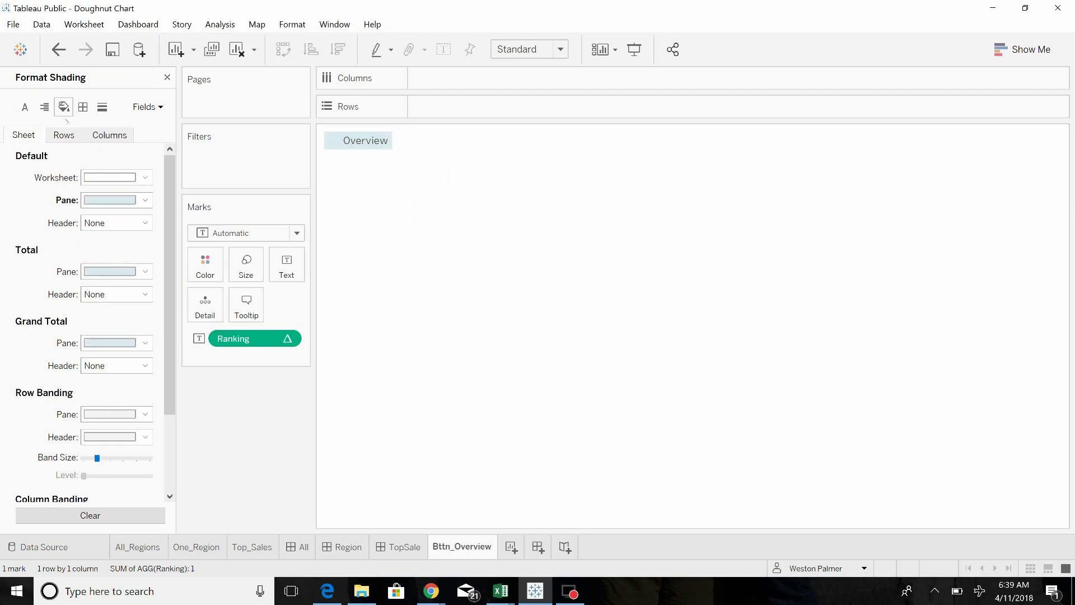
pyautogui.click(45, 107)
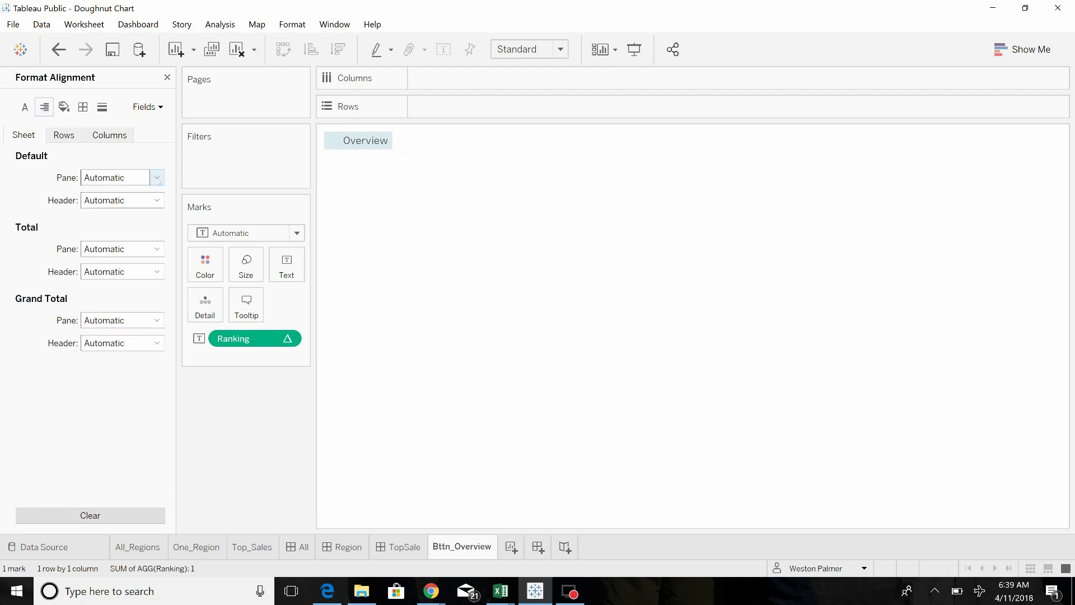
pyautogui.click(151, 178)
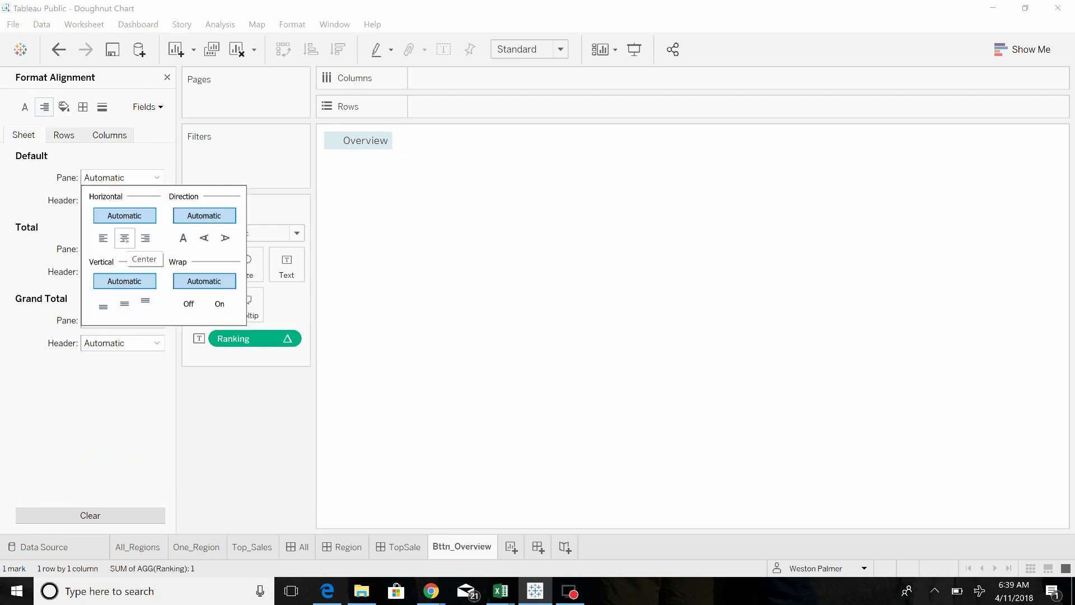
pyautogui.click(125, 238)
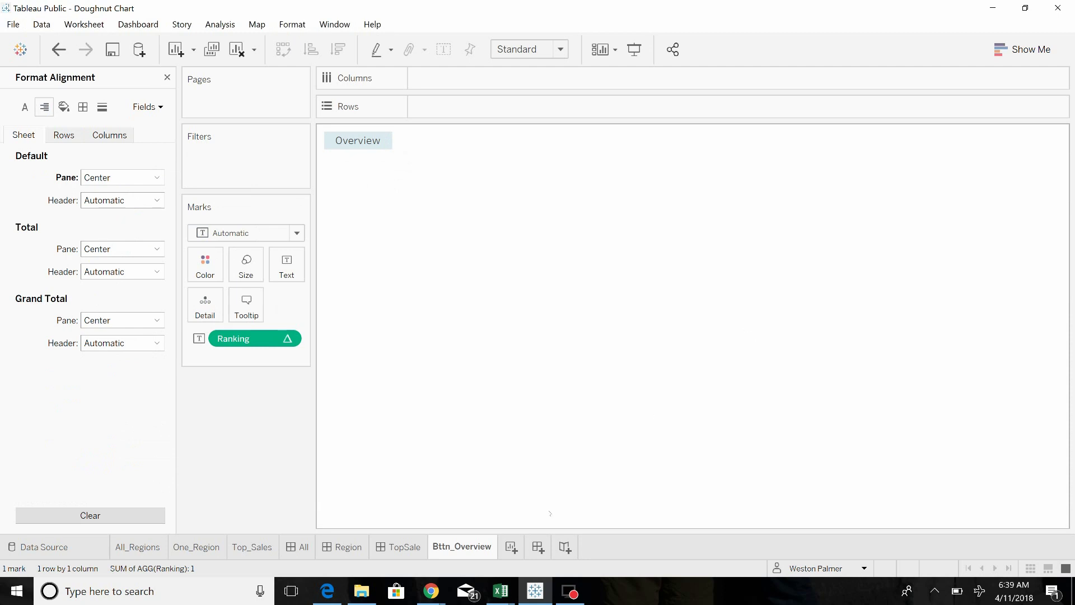
# Show the Region dashboard filtered to the East doughnut and close the Format pane
pyautogui.click(348, 549)
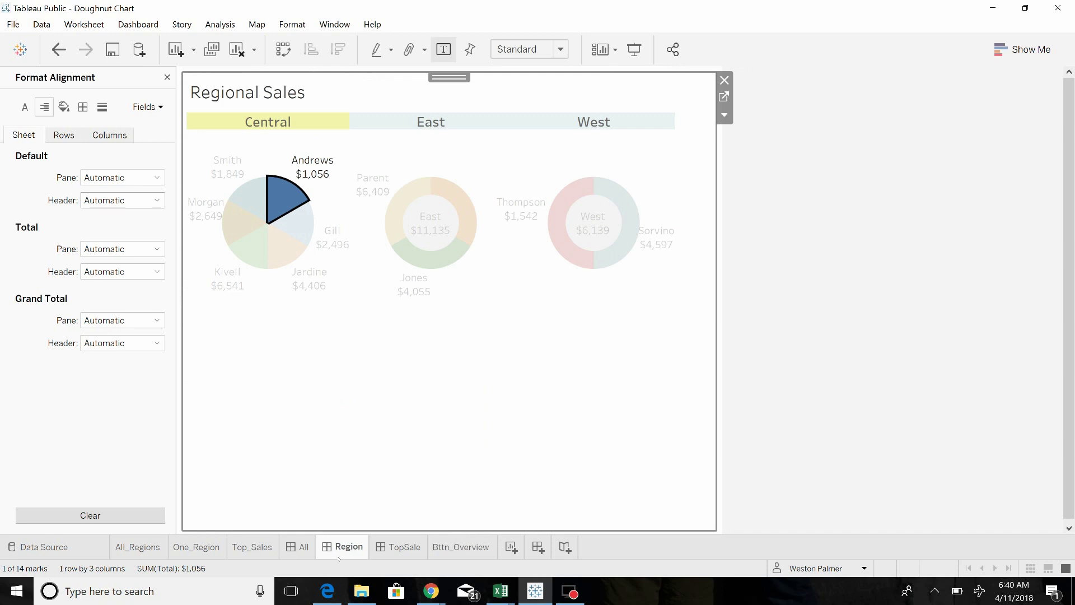
pyautogui.hotkey('ctrl', 'shift', 'Tab')
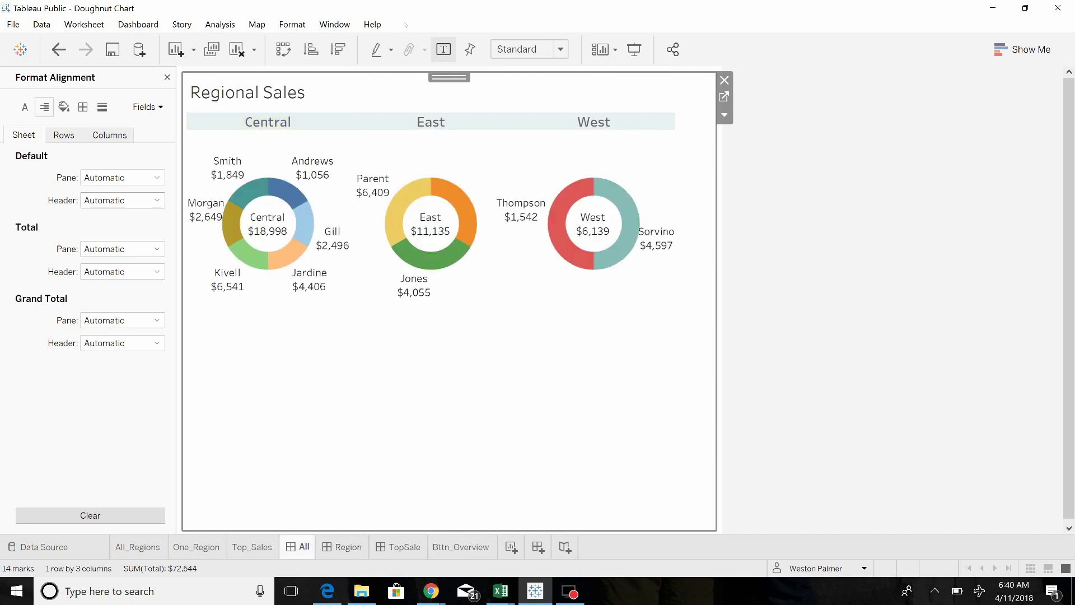
pyautogui.click(441, 121)
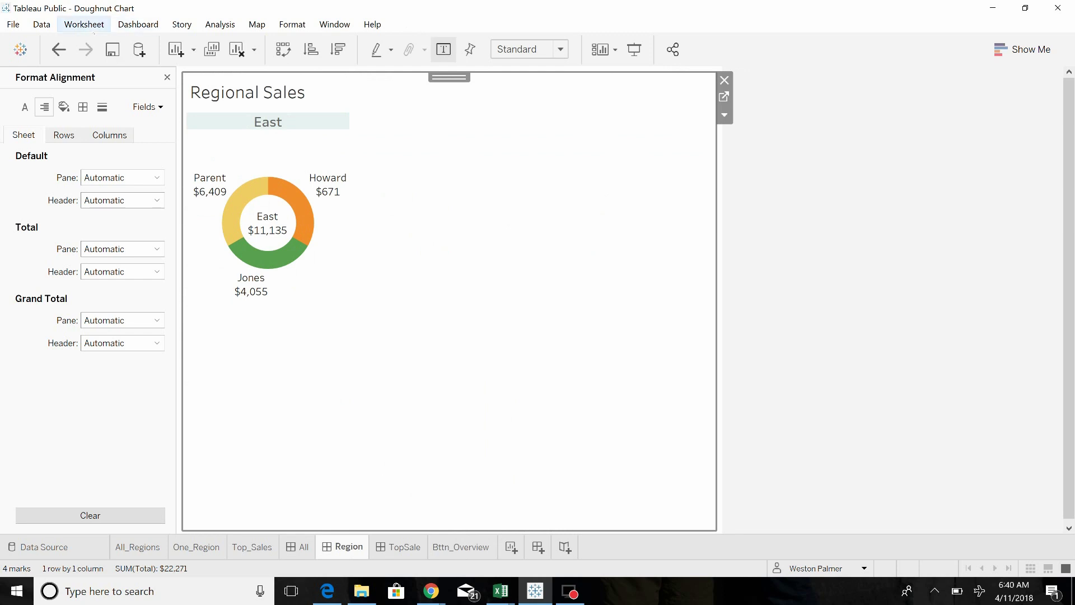
pyautogui.click(166, 77)
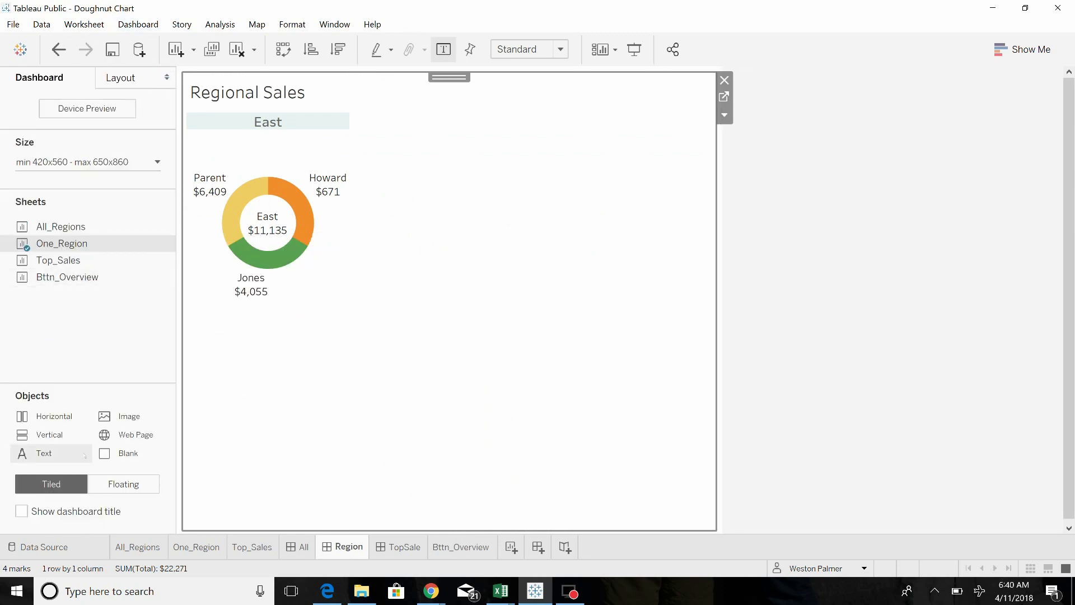
# Float Bttn_Overview onto the Region dashboard, hide its title, and move it bottom-left
pyautogui.click(124, 485)
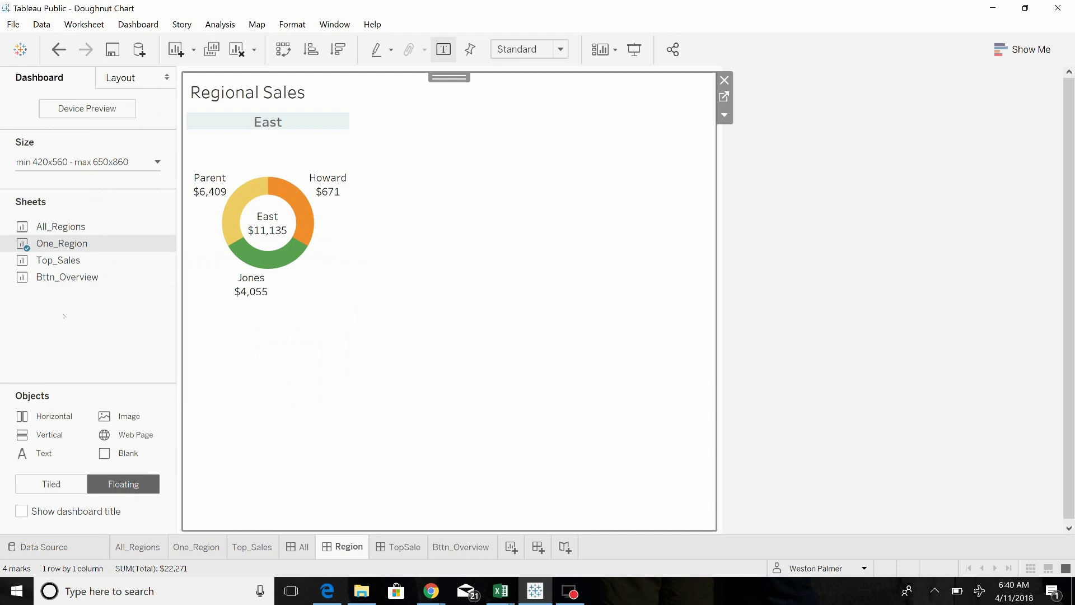
pyautogui.moveTo(55, 277); pyautogui.dragTo(276, 365)
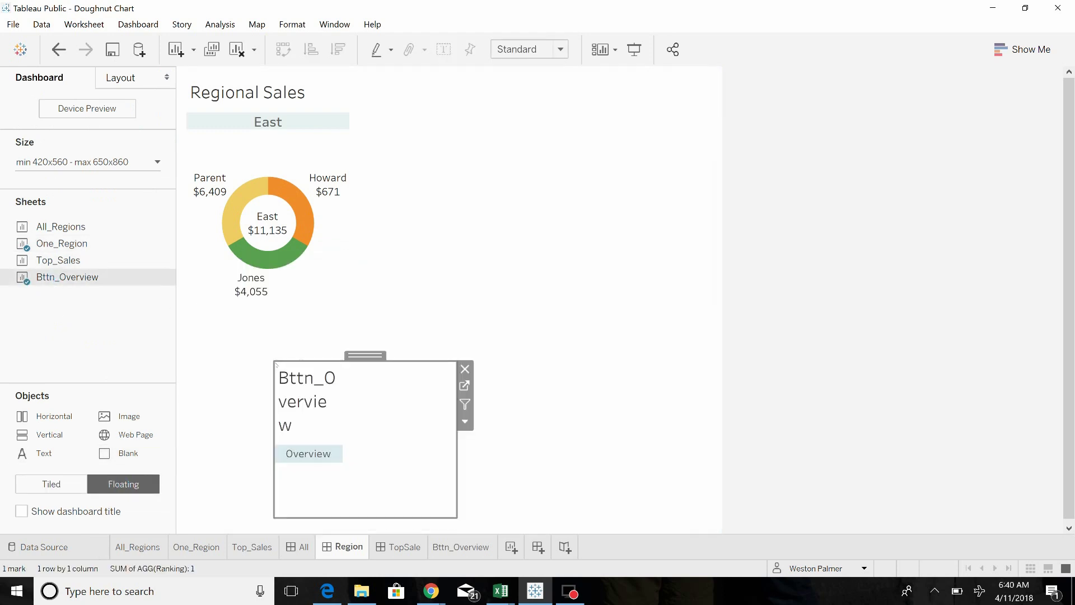
pyautogui.rightClick(320, 403)
pyautogui.click(353, 441)
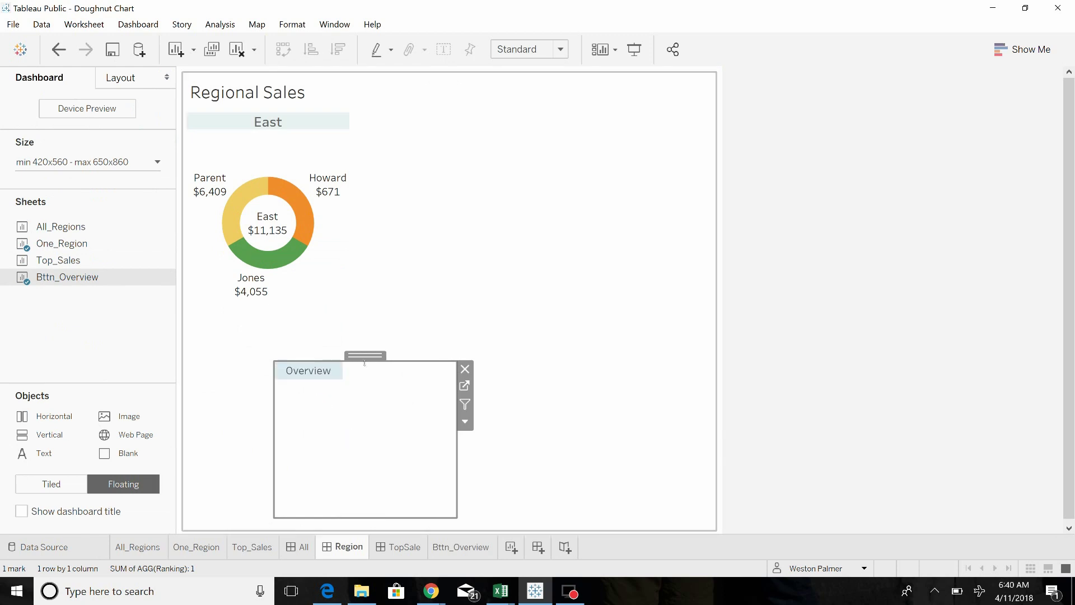
pyautogui.moveTo(357, 396); pyautogui.dragTo(292, 493)
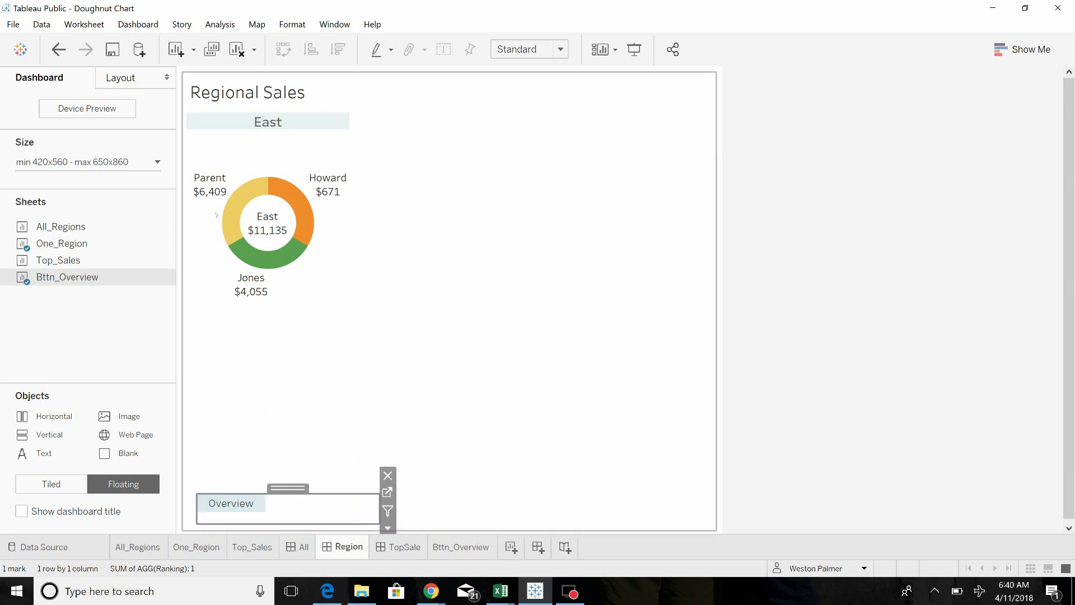
# Add a 'Goto Overview' filter action from Bttn_Overview to All, on Select, showing all values
pyautogui.click(138, 24)
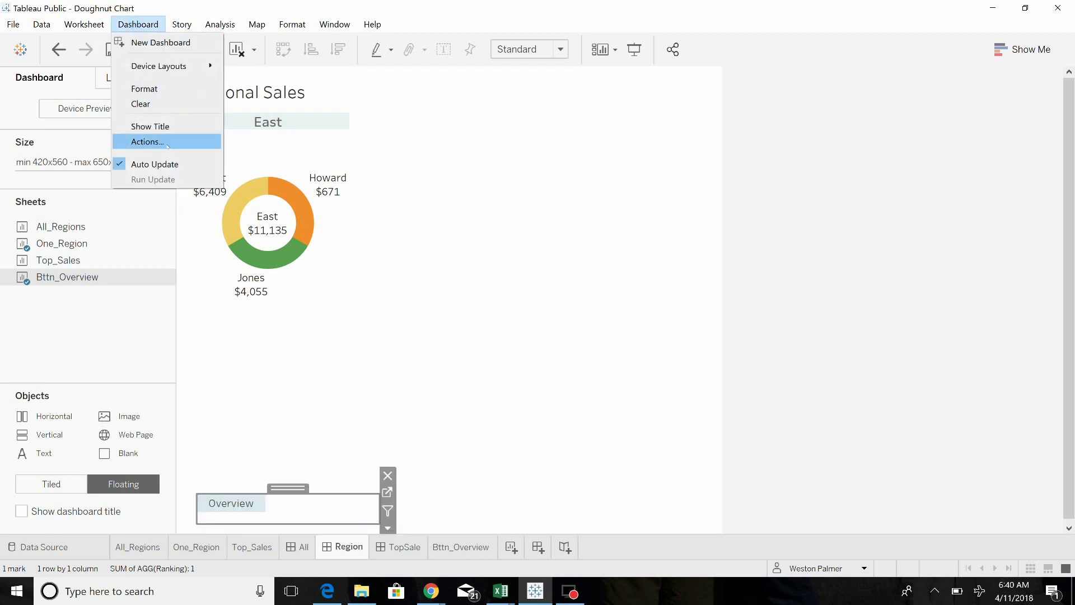
pyautogui.click(148, 142)
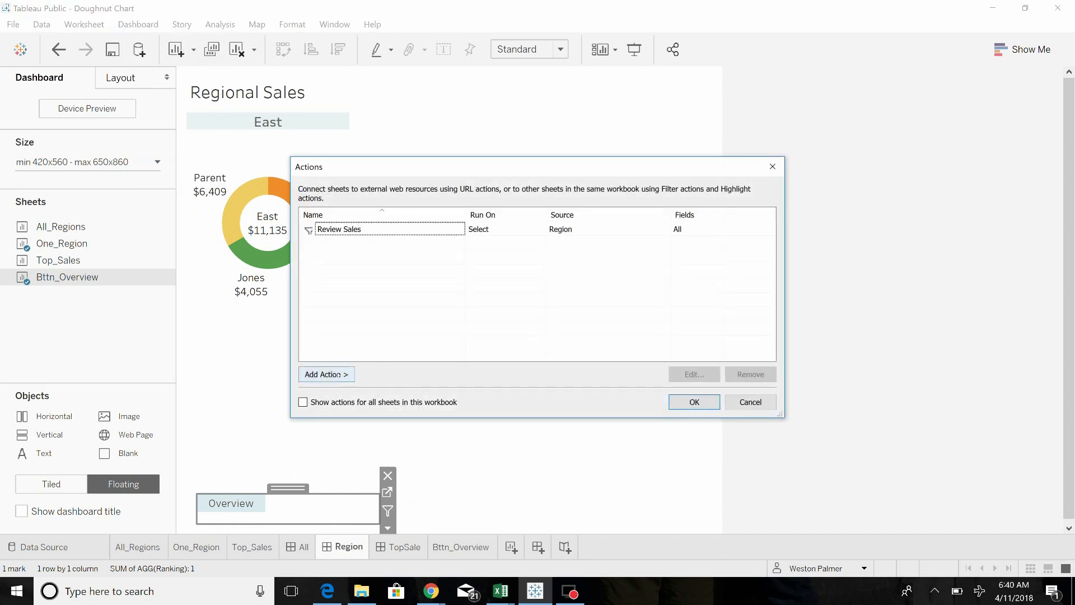
pyautogui.click(336, 374)
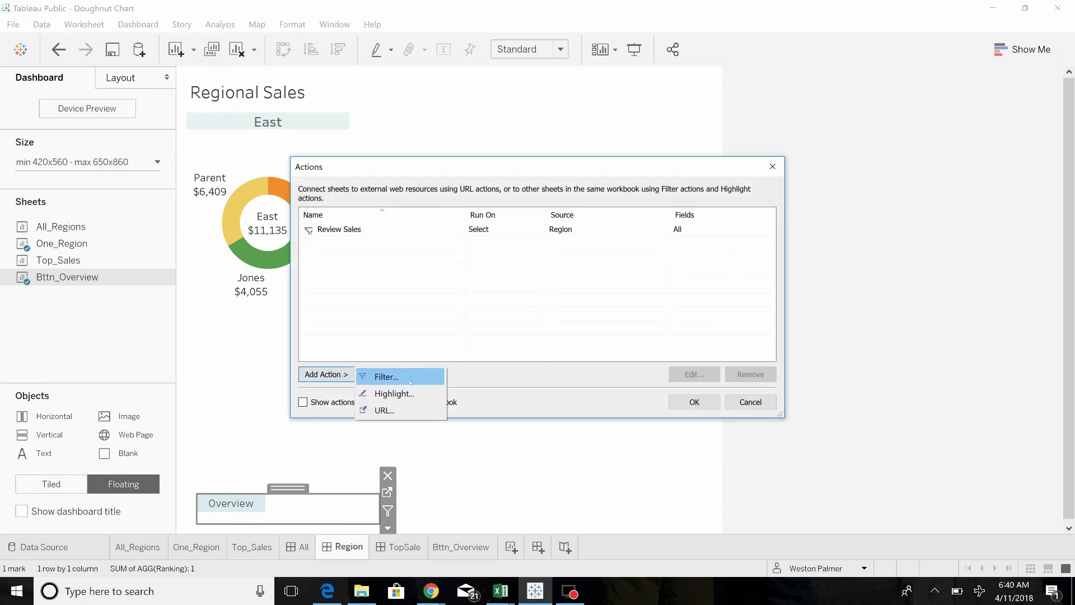
pyautogui.click(411, 382)
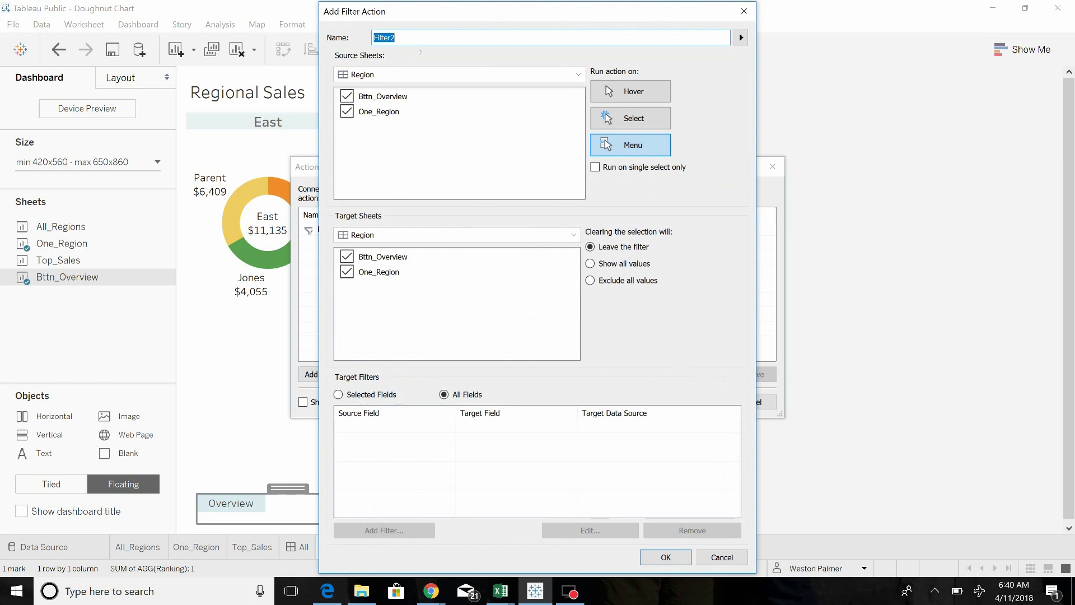
pyautogui.write('Goto Overview')
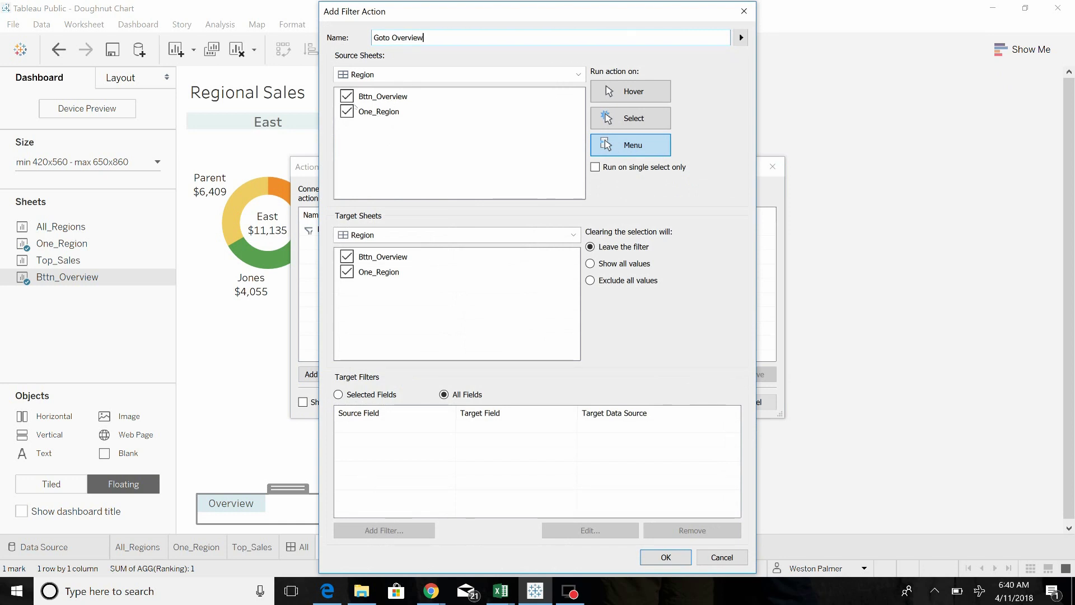
pyautogui.click(348, 111)
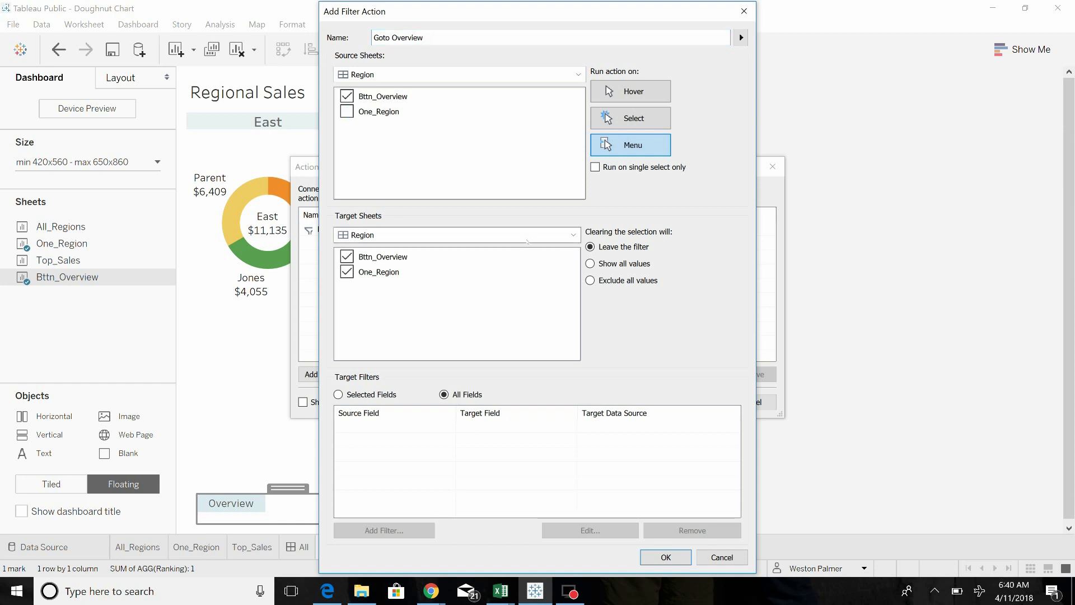
pyautogui.click(572, 235)
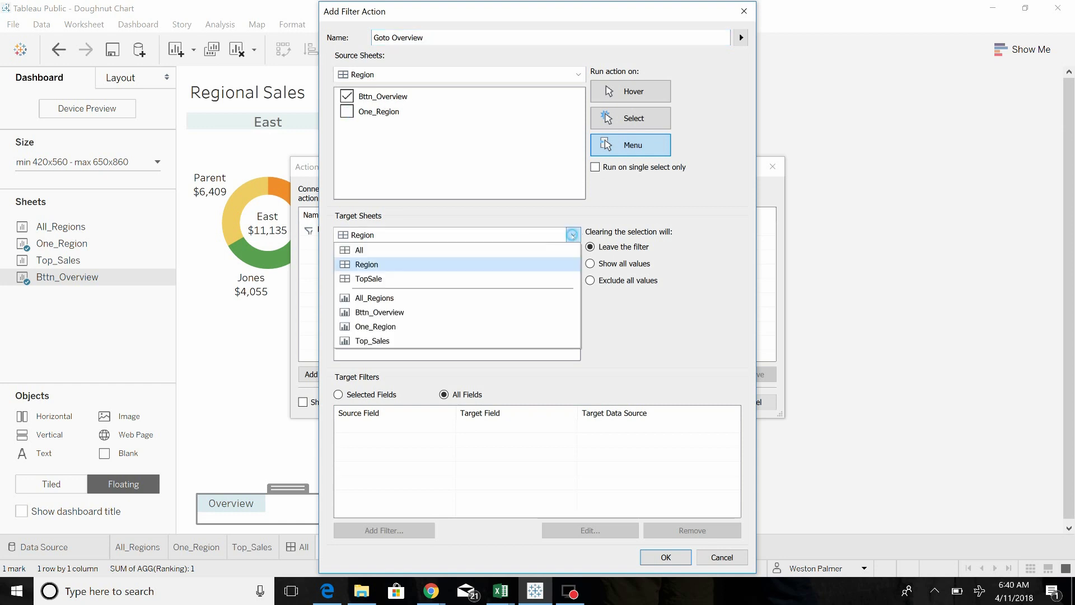
pyautogui.click(483, 250)
pyautogui.click(630, 119)
pyautogui.click(590, 264)
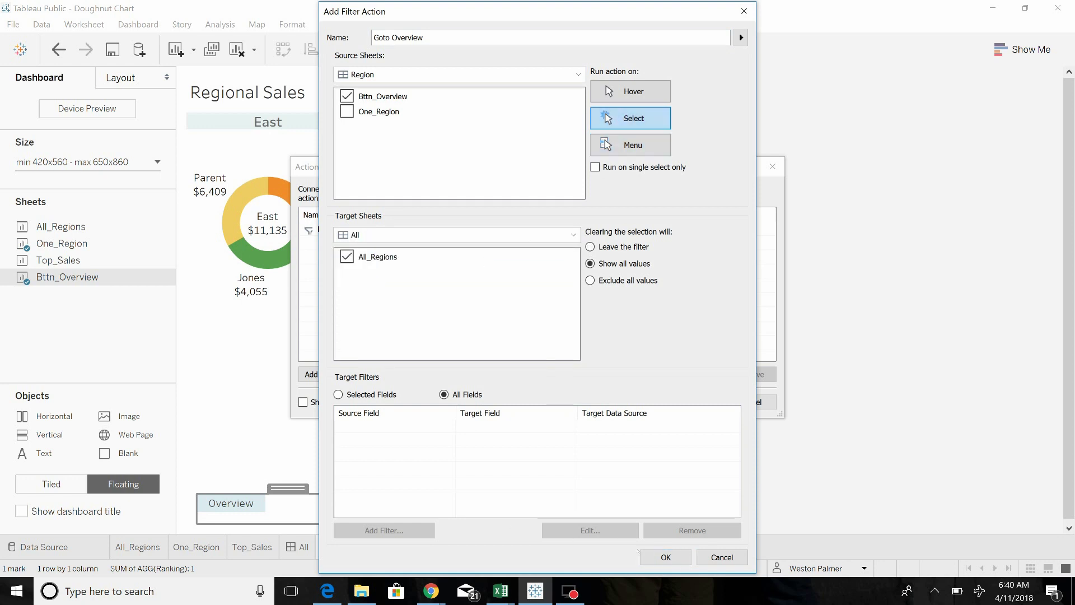
pyautogui.click(666, 557)
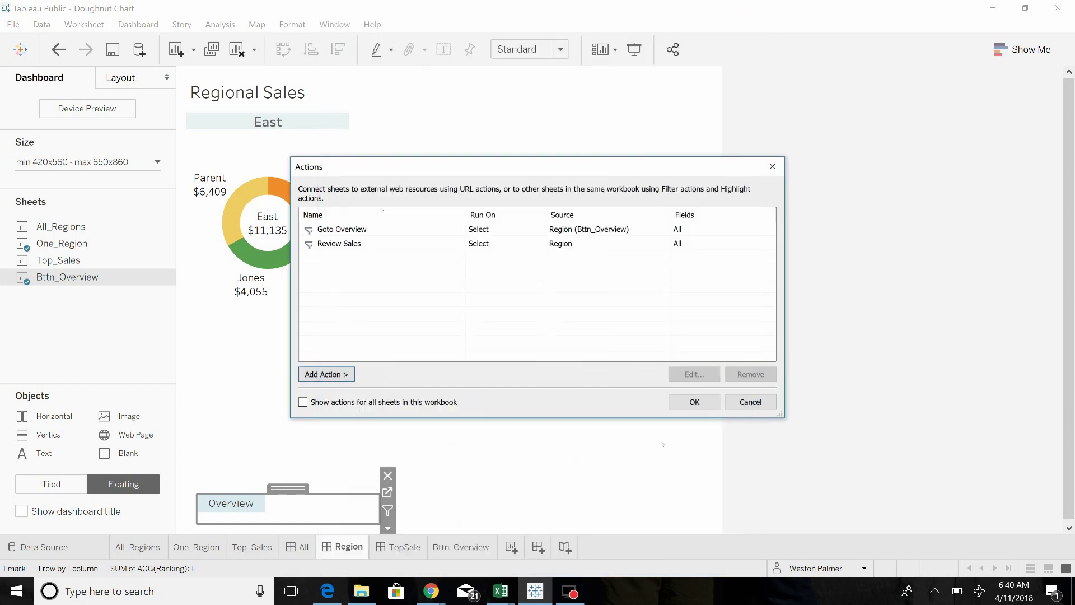
# Test the Overview button, which wrongly opens Top Sales, then return to the Region dashboard
pyautogui.click(696, 402)
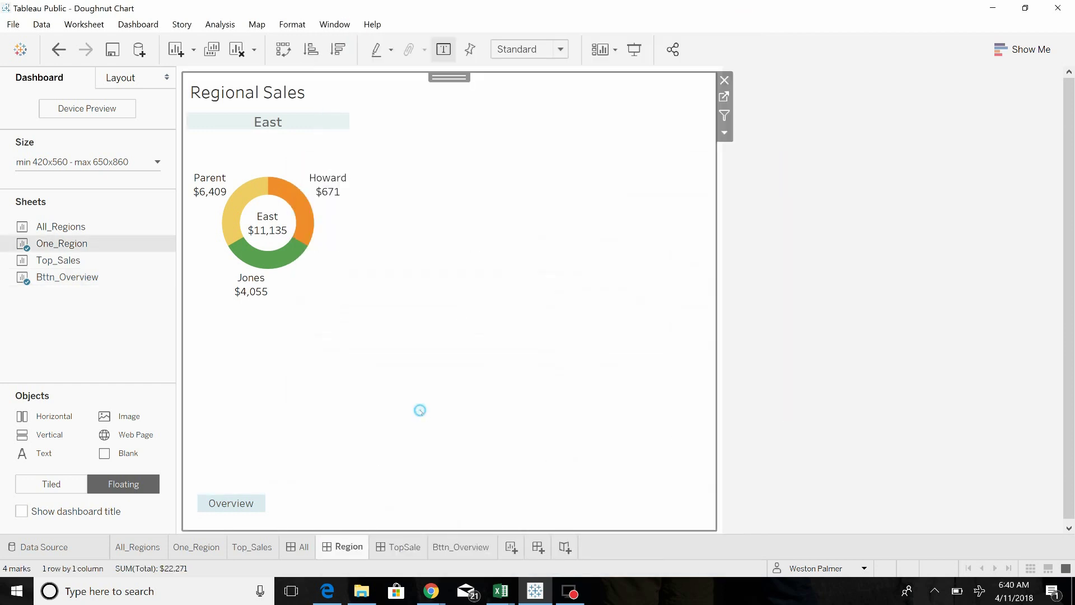
pyautogui.click(237, 503)
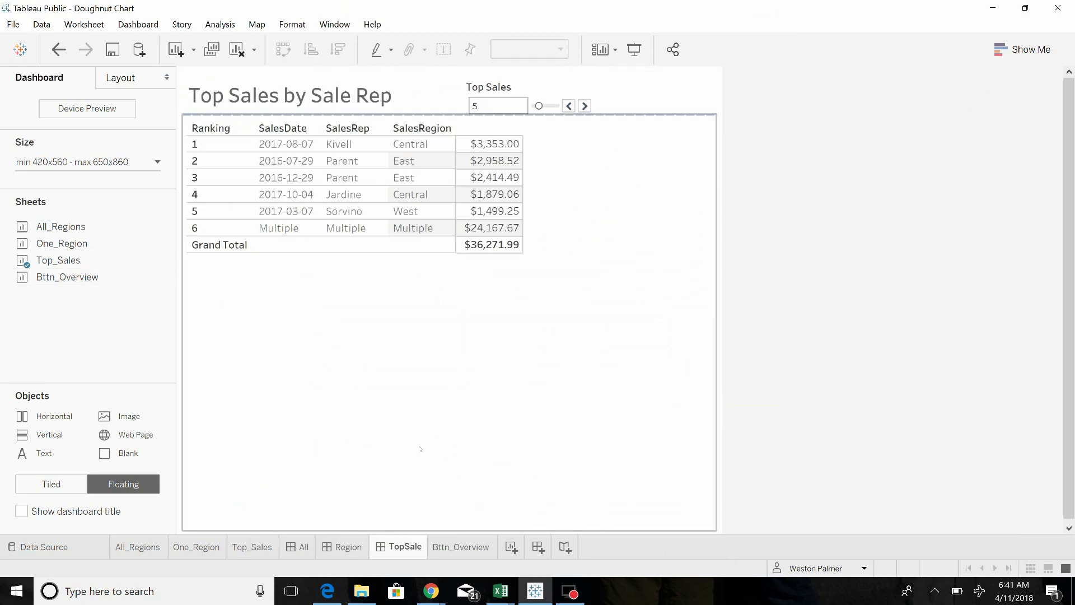
pyautogui.click(349, 546)
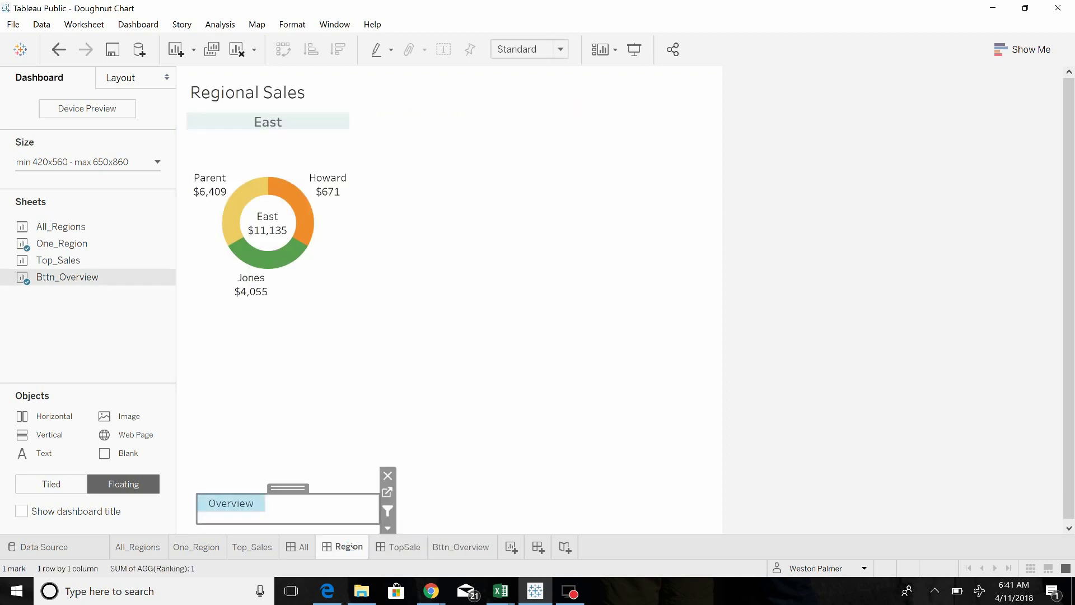
# Review the Goto Overview action's settings and leave them unchanged
pyautogui.click(138, 24)
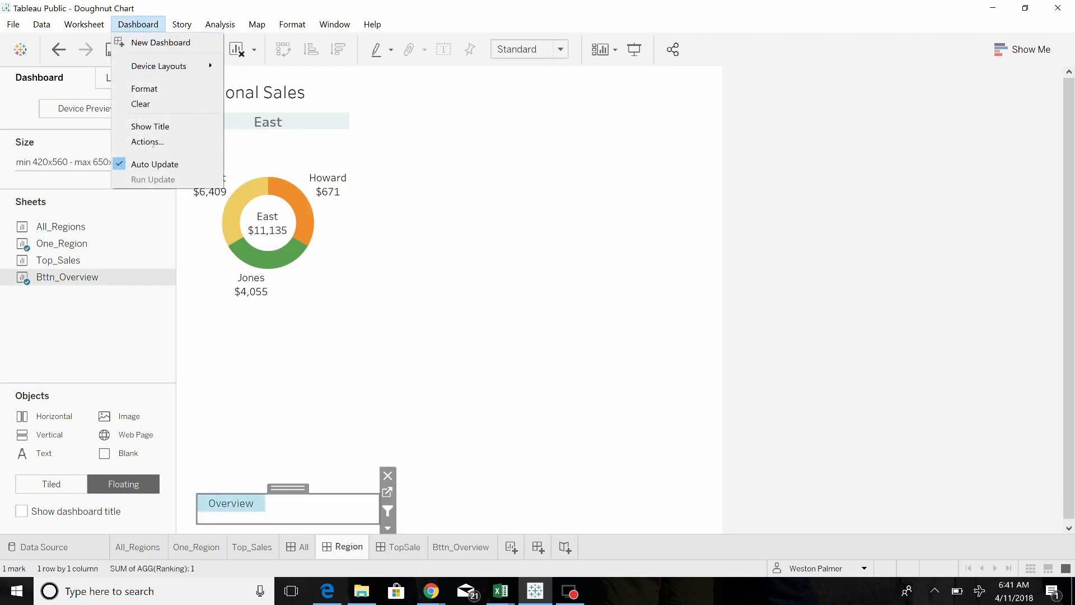
pyautogui.click(155, 142)
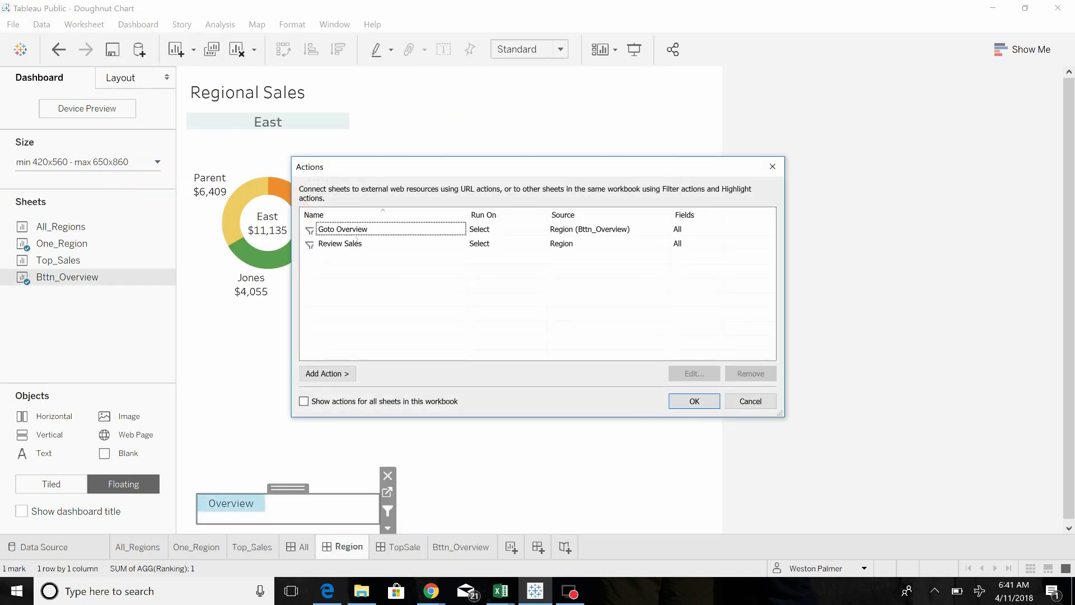
pyautogui.click(357, 230)
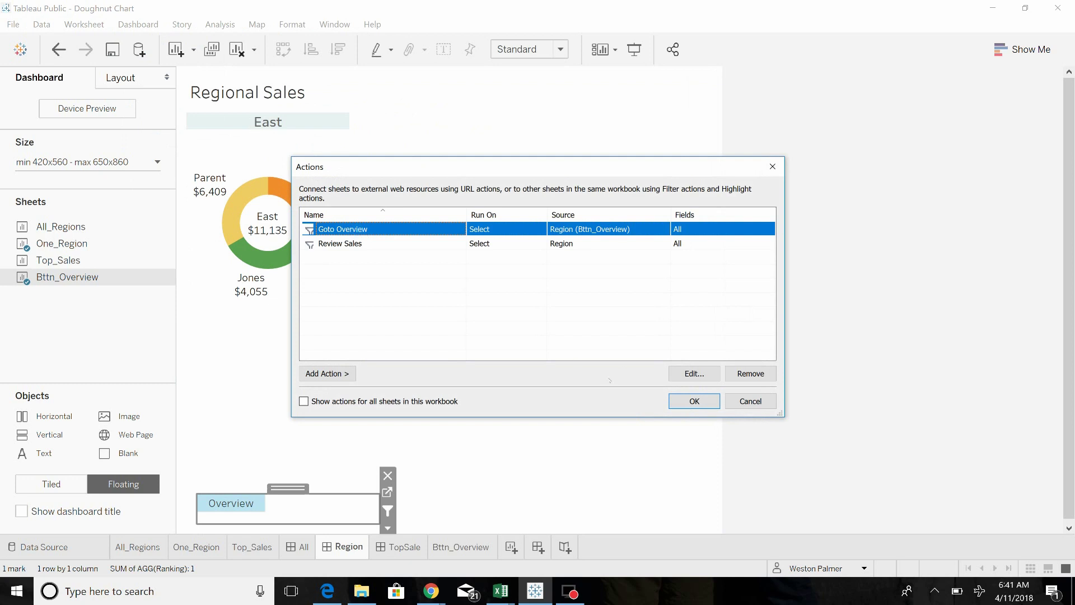
pyautogui.click(694, 373)
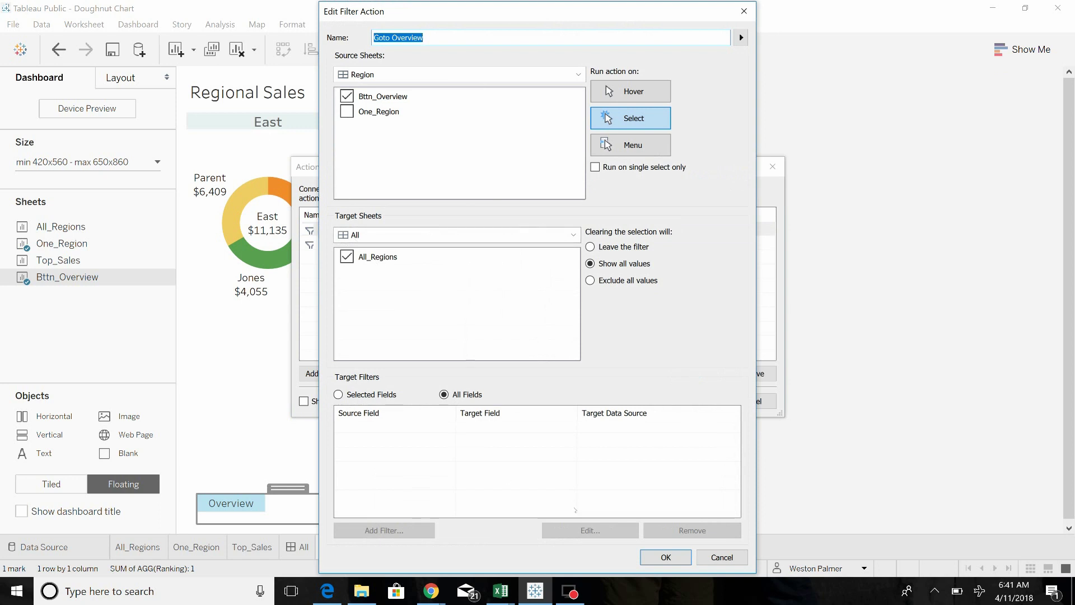
pyautogui.click(666, 556)
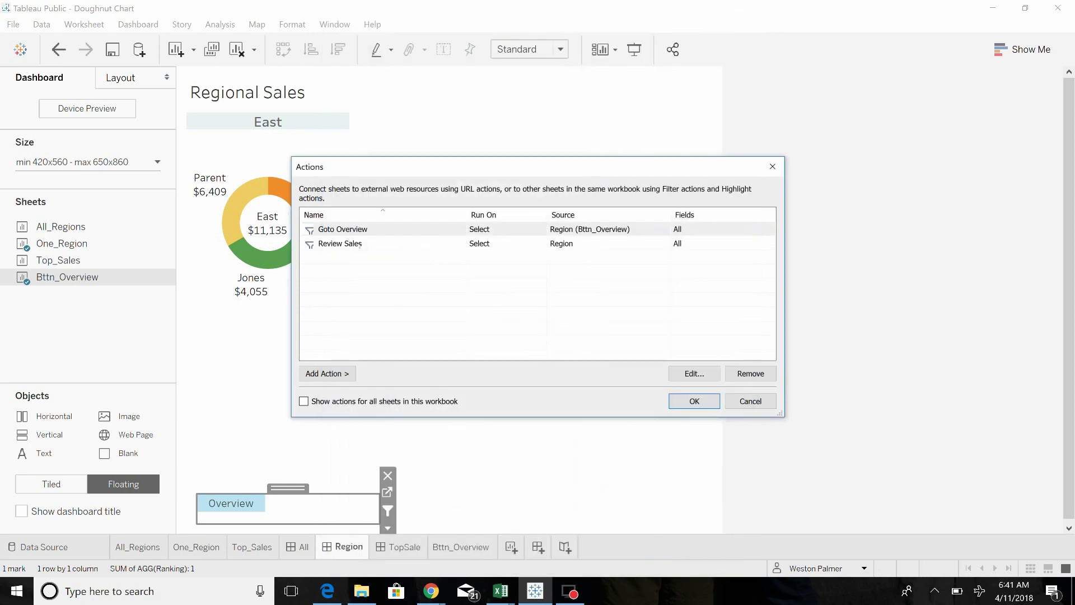
# Remove Bttn_Overview as a source of the Review Sales action, keeping only One_Region
pyautogui.click(360, 245)
pyautogui.click(686, 374)
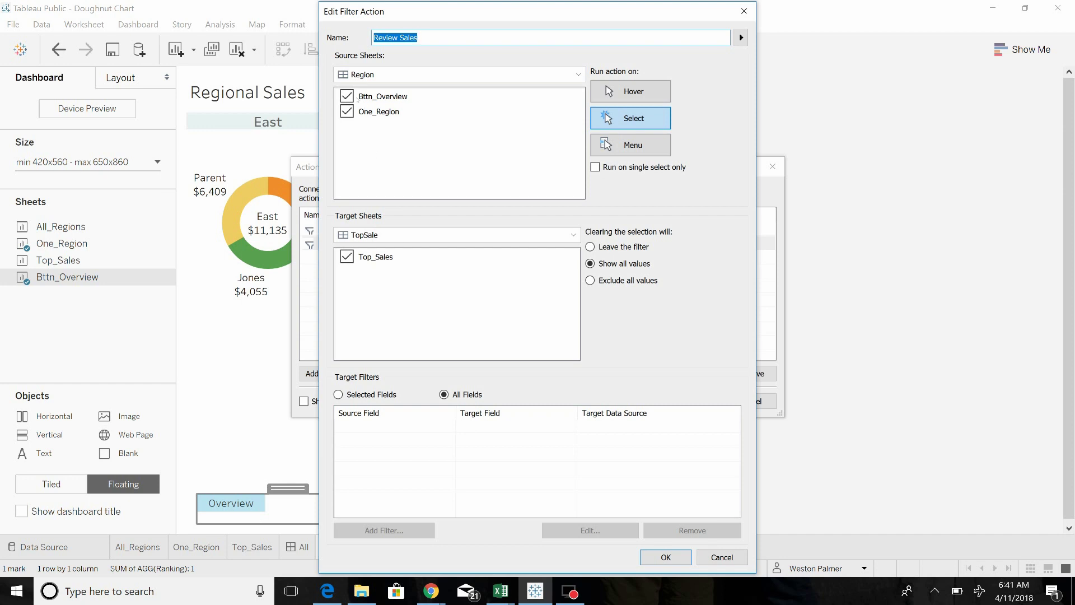
pyautogui.click(347, 96)
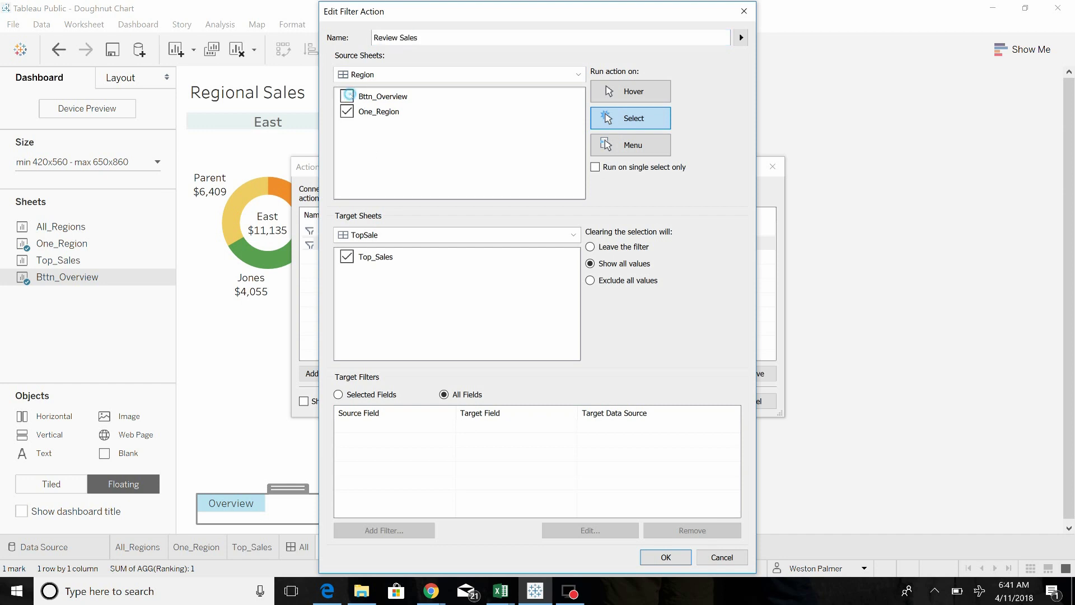
pyautogui.click(666, 557)
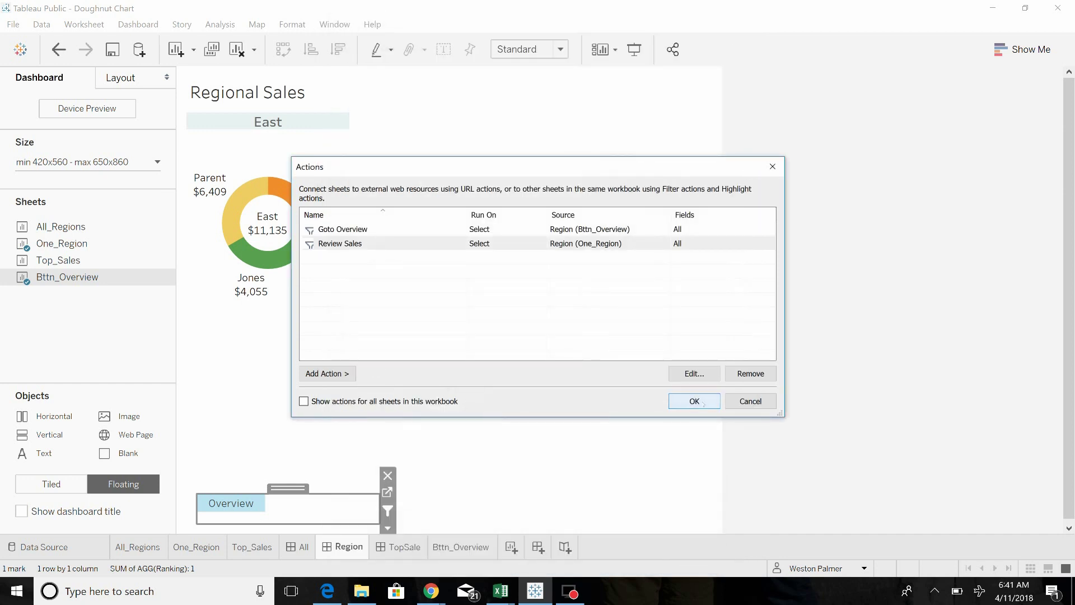
# Verify Overview jumps to All and West opens its own dashboard, then clear the West selection
pyautogui.click(704, 402)
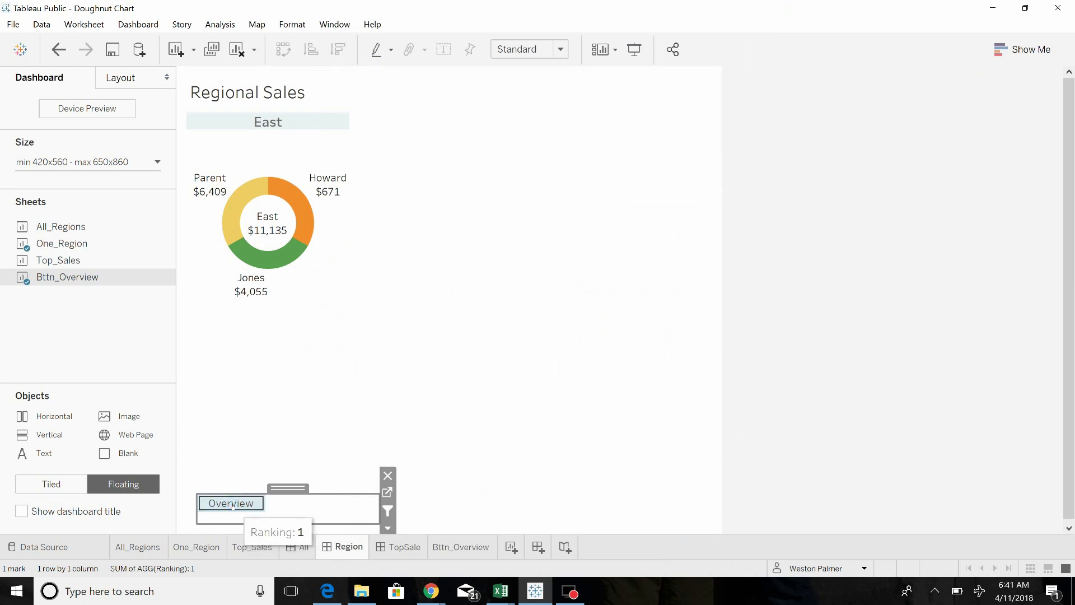
pyautogui.click(232, 504)
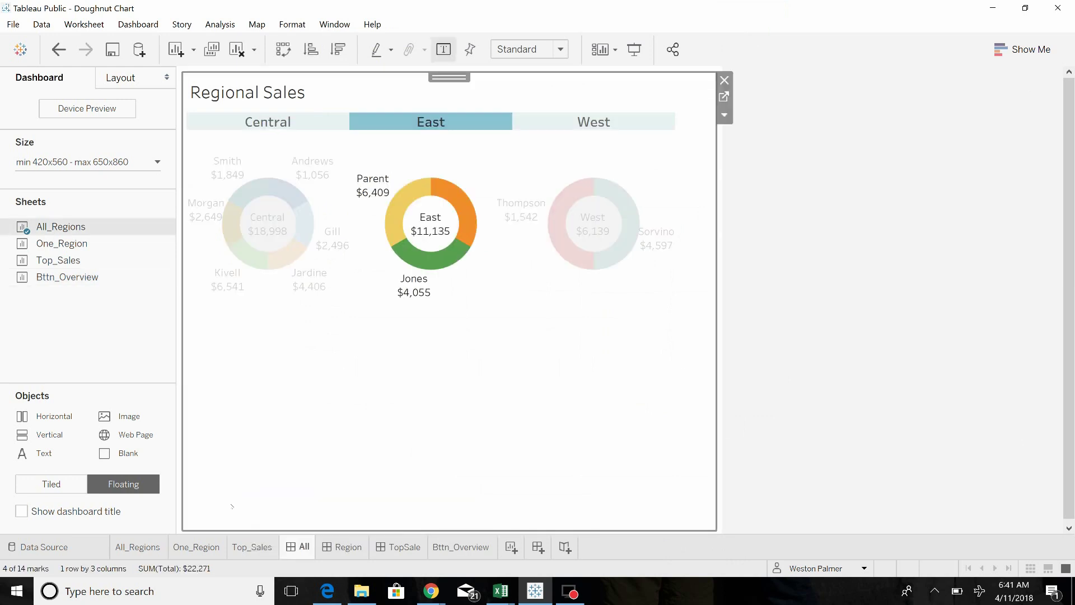
pyautogui.click(590, 123)
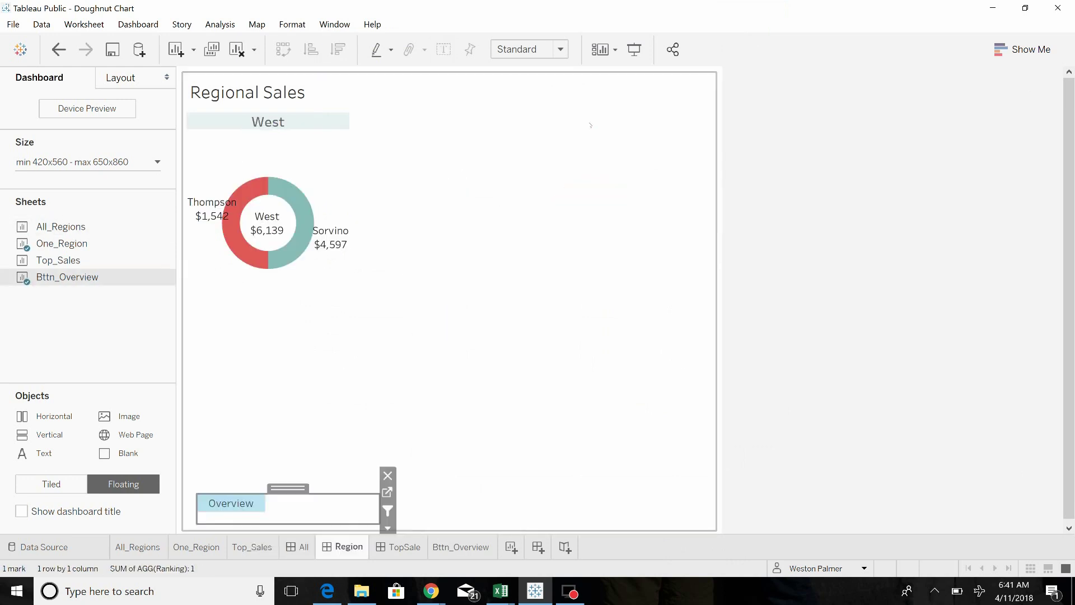
pyautogui.click(243, 505)
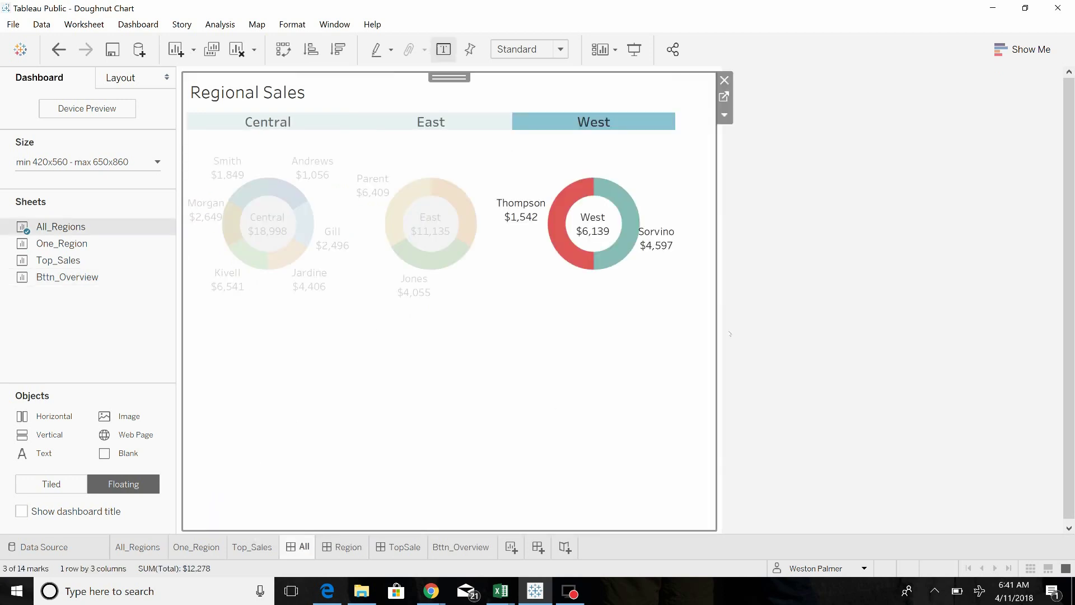
pyautogui.click(601, 128)
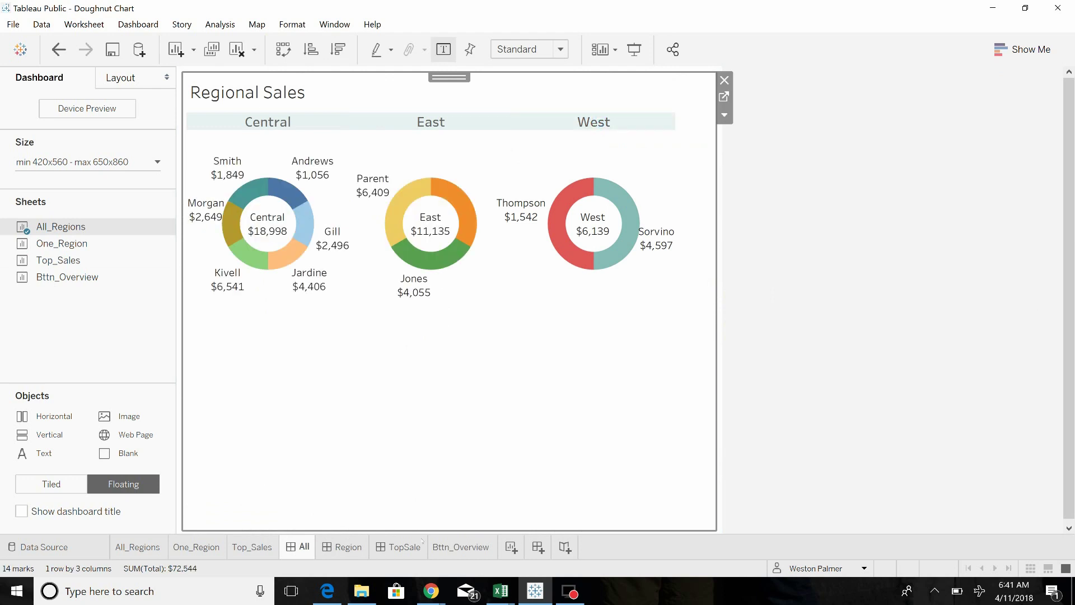
# Place an untitled floating Bttn_Overview at the TopSale dashboard's bottom-left, below the Top Sales table
pyautogui.click(403, 547)
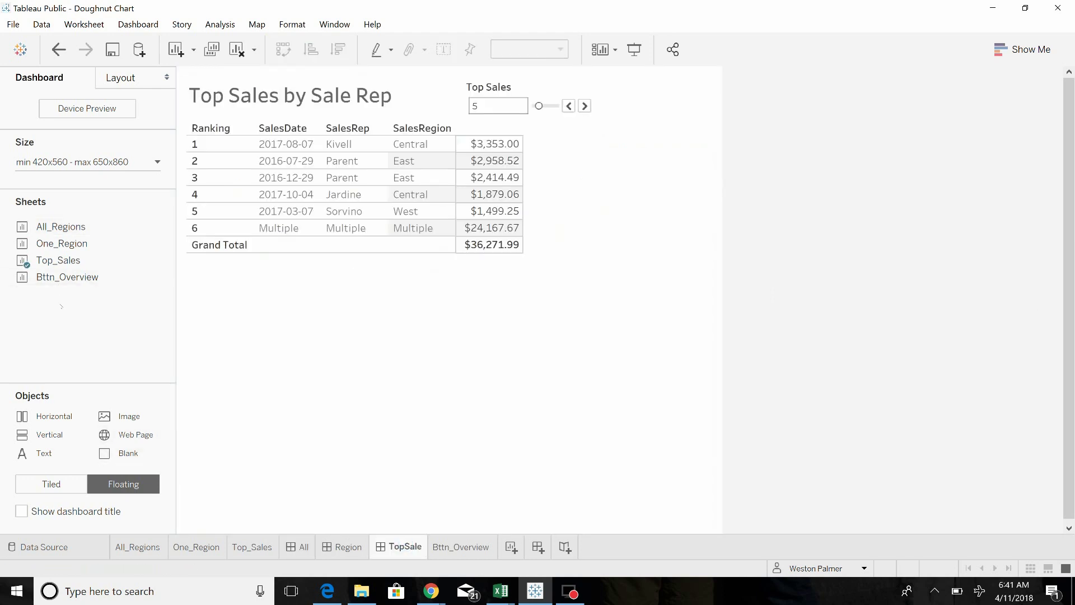
pyautogui.moveTo(62, 277); pyautogui.dragTo(232, 401)
pyautogui.rightClick(273, 448)
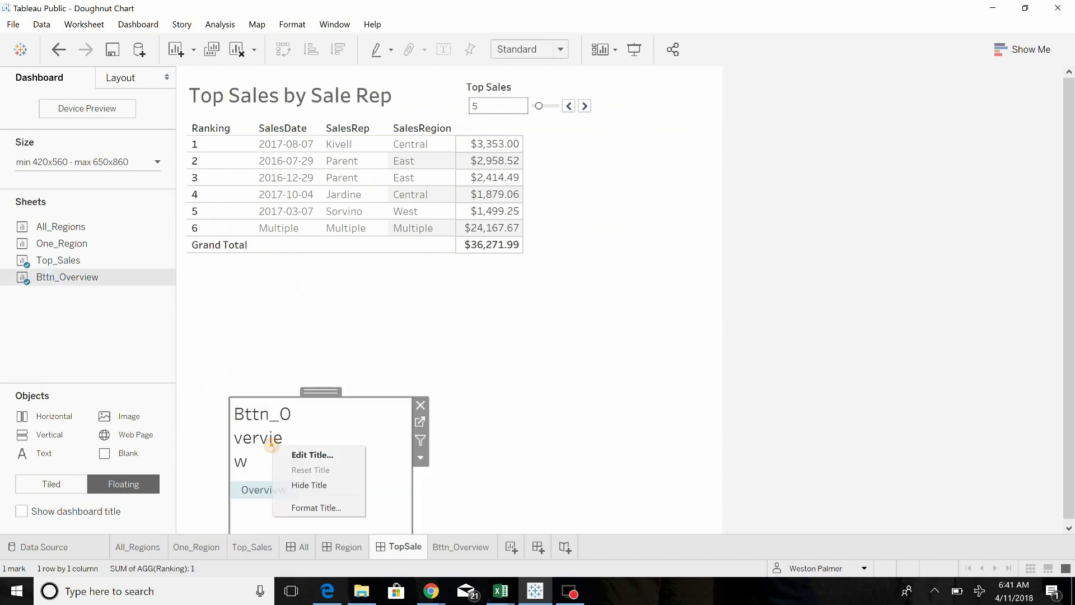
pyautogui.click(308, 484)
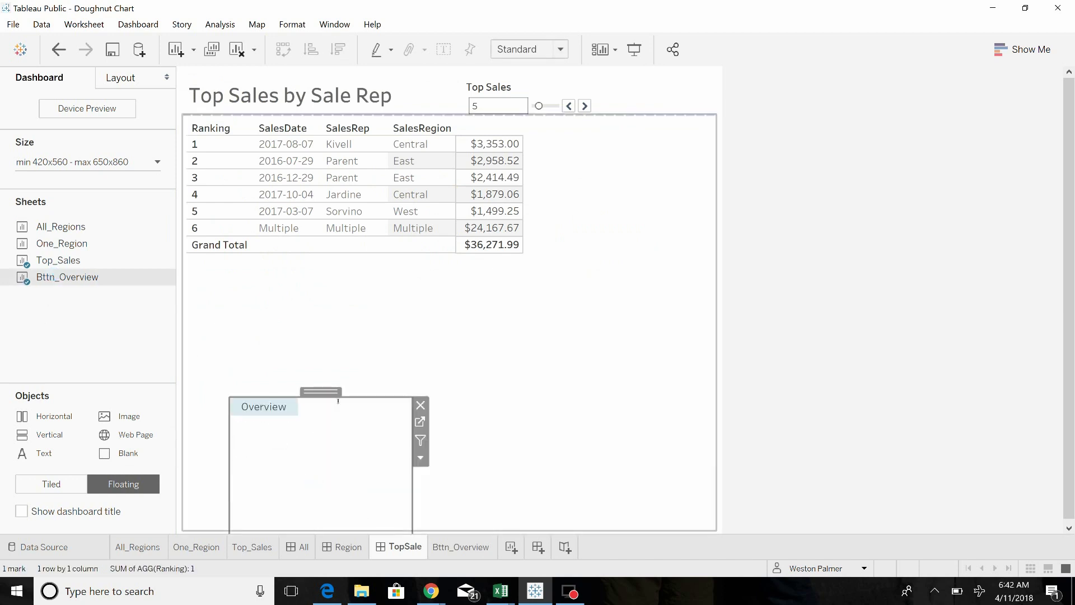
pyautogui.moveTo(336, 399); pyautogui.dragTo(298, 493)
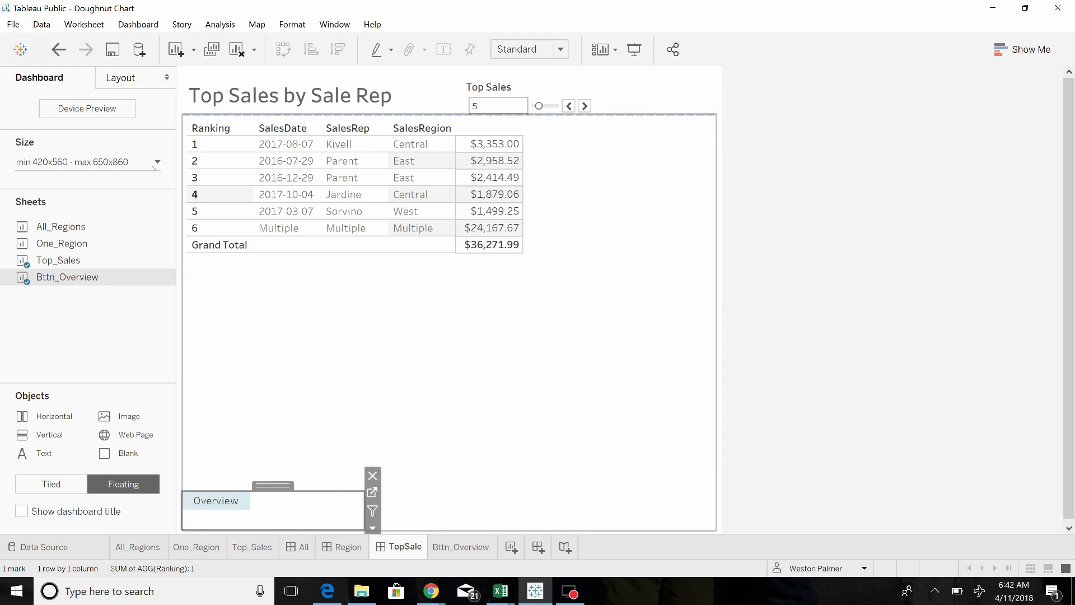
# Add a new filter action to TopSale named Goto Overview
pyautogui.click(138, 24)
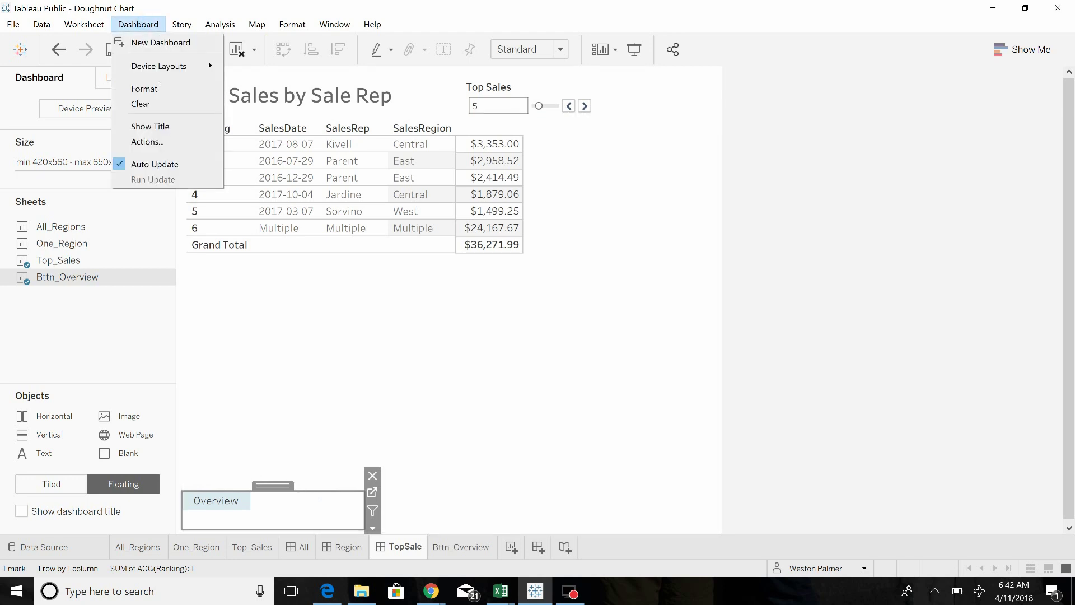
pyautogui.click(170, 143)
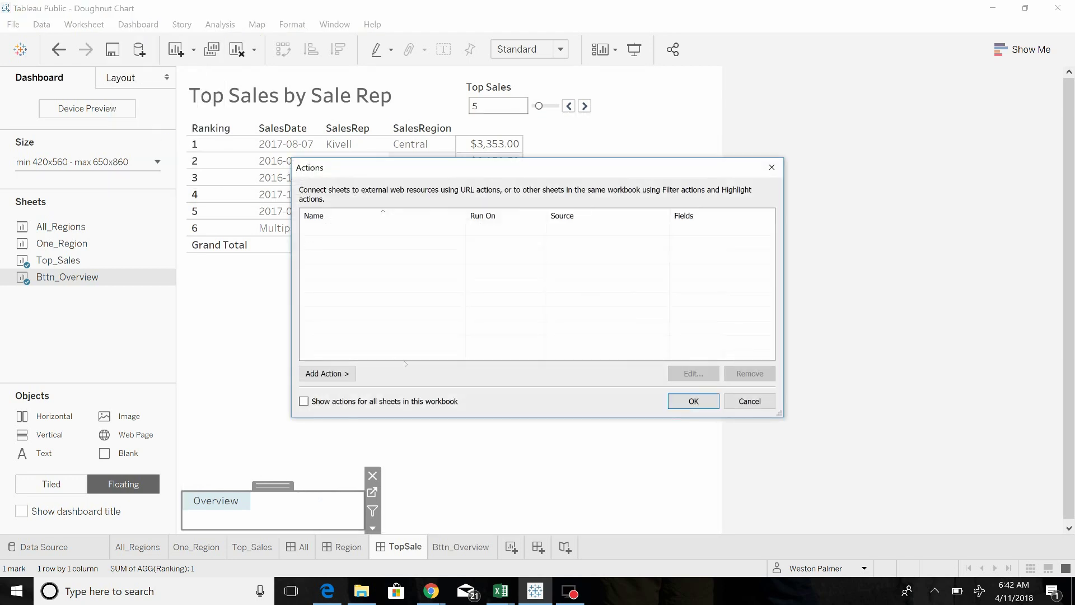
pyautogui.click(343, 375)
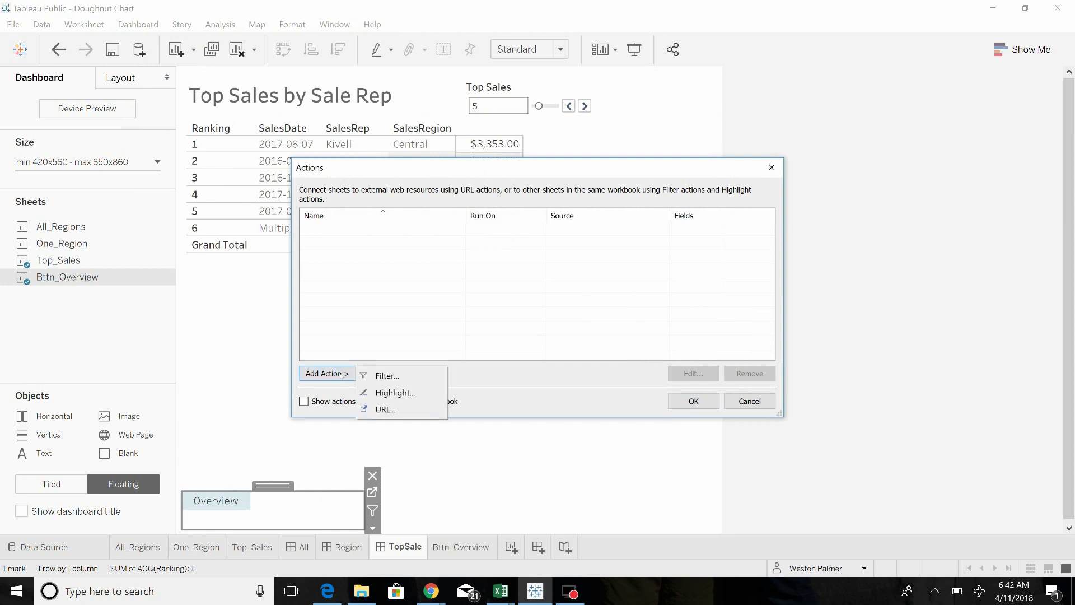
pyautogui.click(392, 375)
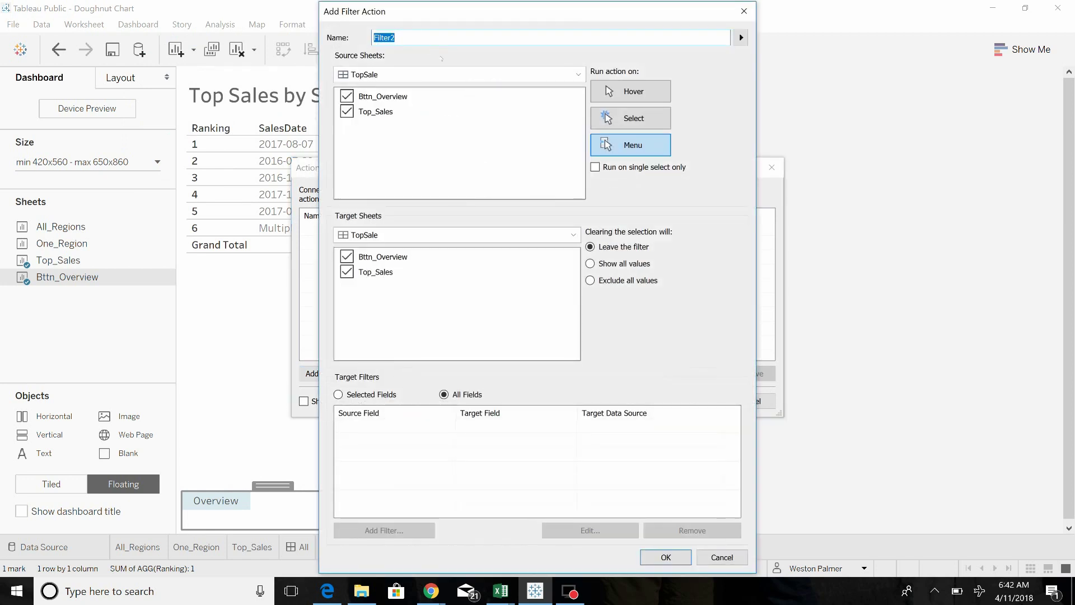
pyautogui.write('Goto Overview')
# Exclude Top_Sales as source, target the All dashboard, run on single Select only, and save
pyautogui.click(347, 111)
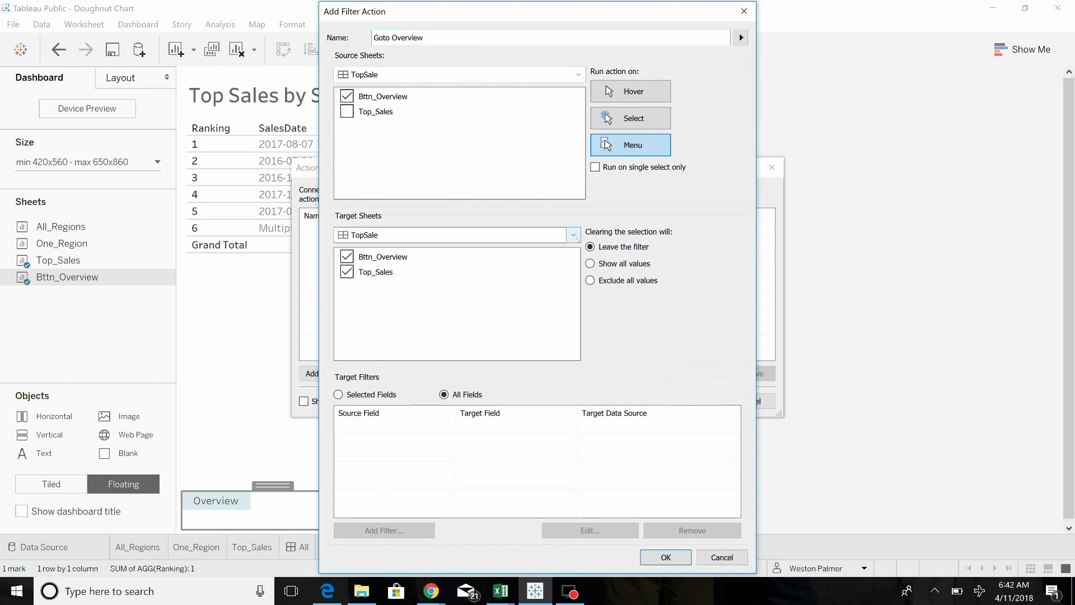
pyautogui.click(495, 235)
pyautogui.click(492, 250)
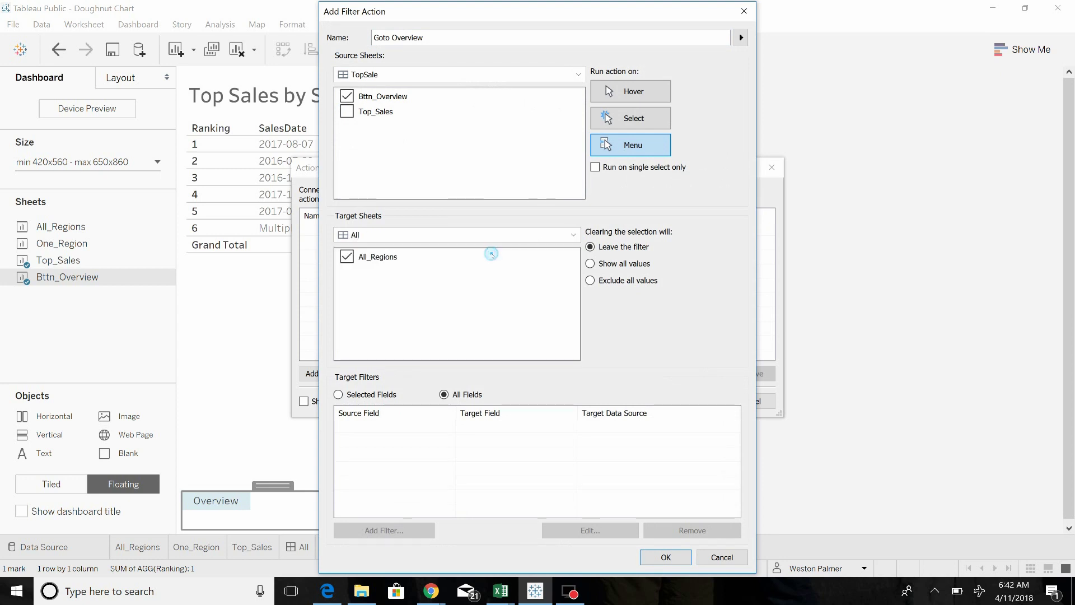
pyautogui.click(624, 119)
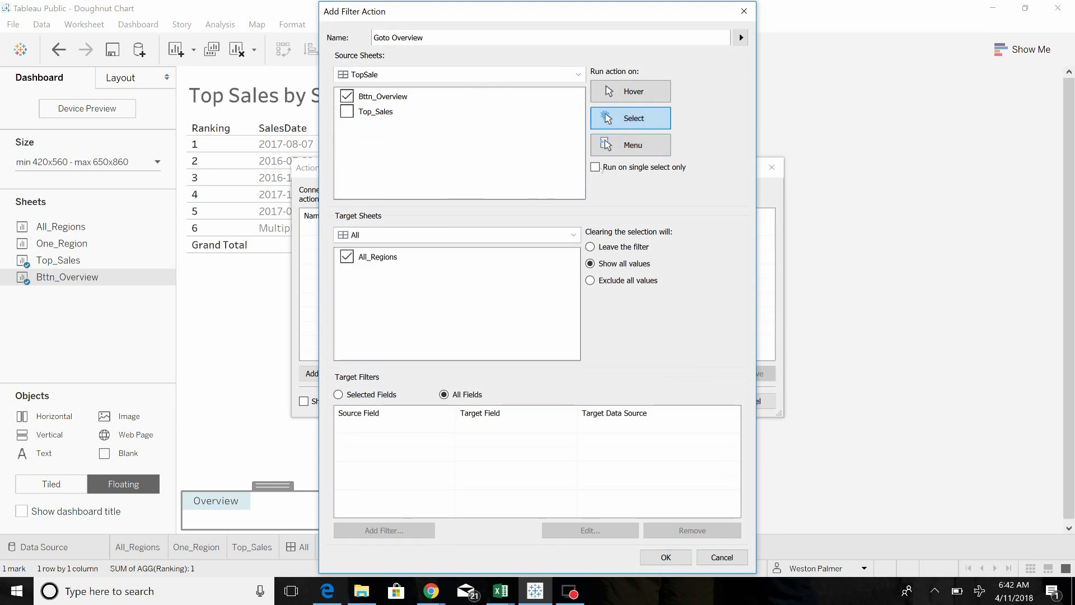
pyautogui.click(595, 167)
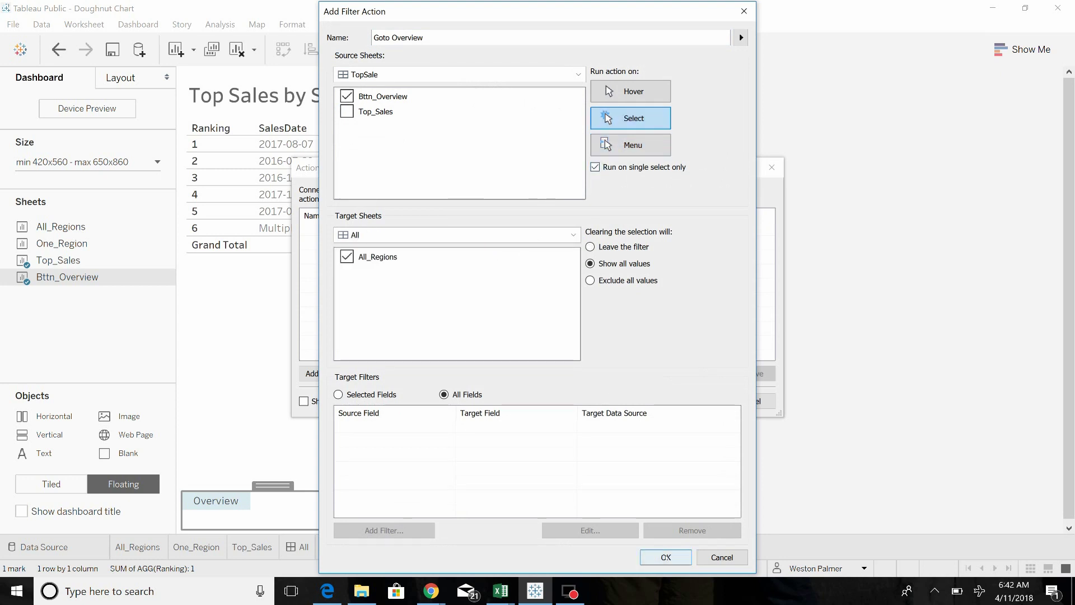
pyautogui.click(659, 557)
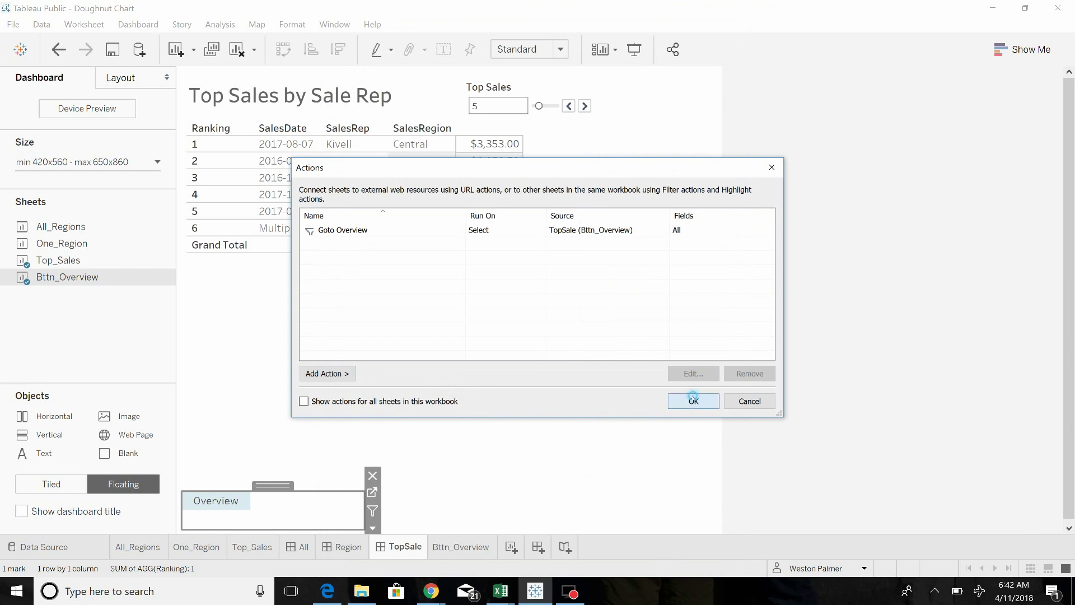
pyautogui.click(694, 401)
pyautogui.click(498, 459)
# Test navigation: Overview, West header, Sorvino's segment, back to Overview, then clear West selection
pyautogui.click(235, 511)
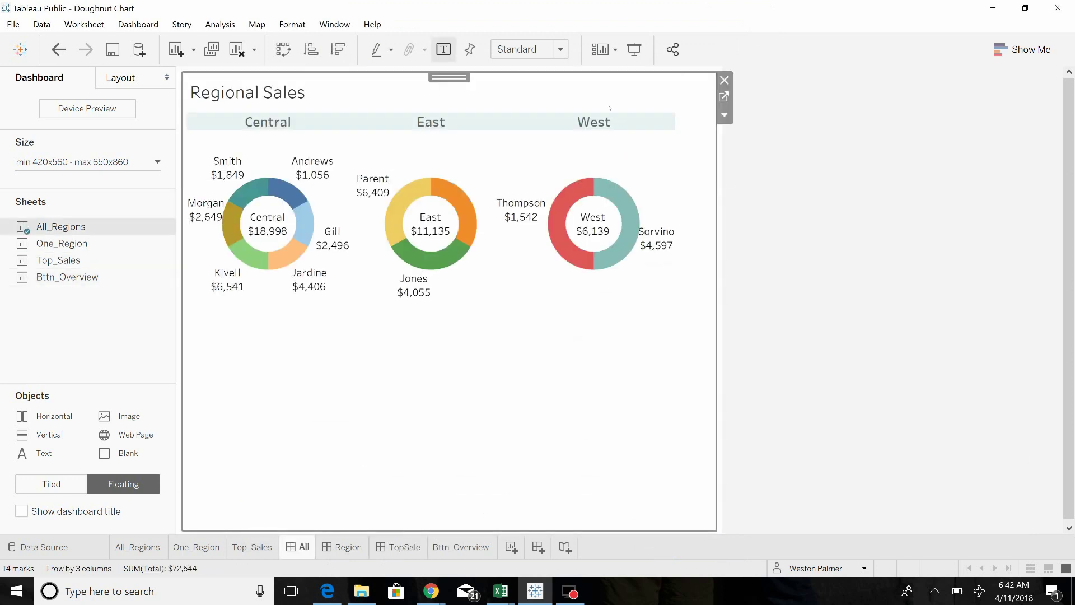
pyautogui.click(593, 121)
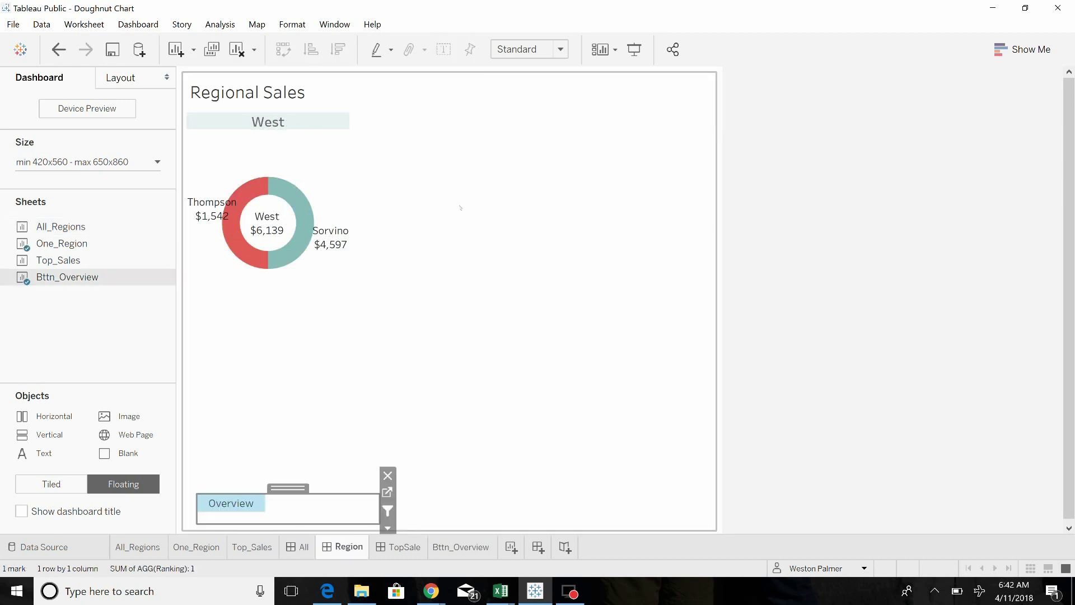
pyautogui.click(311, 235)
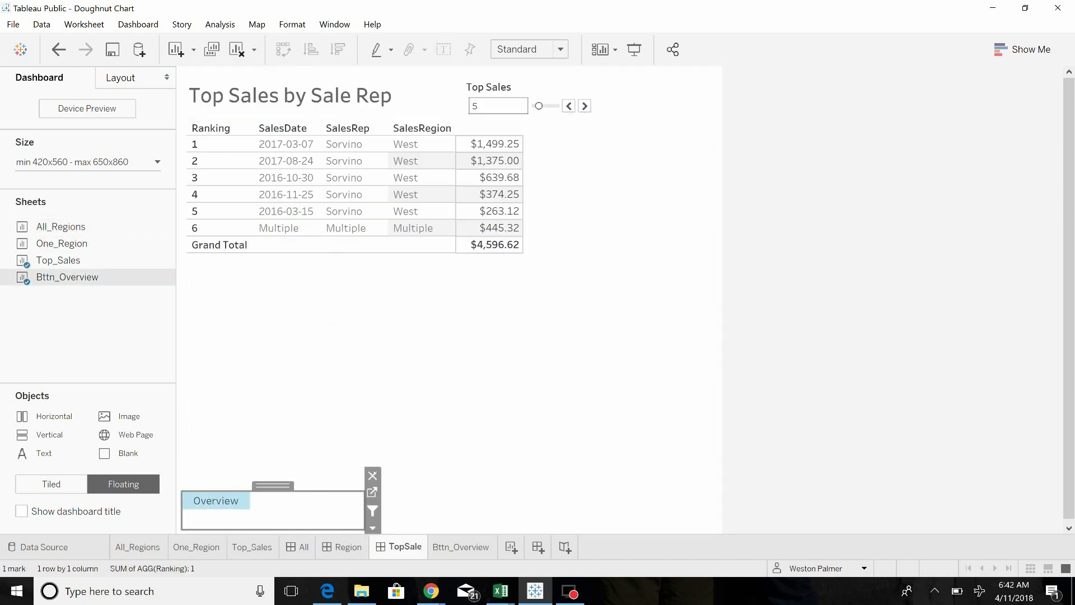
pyautogui.click(225, 504)
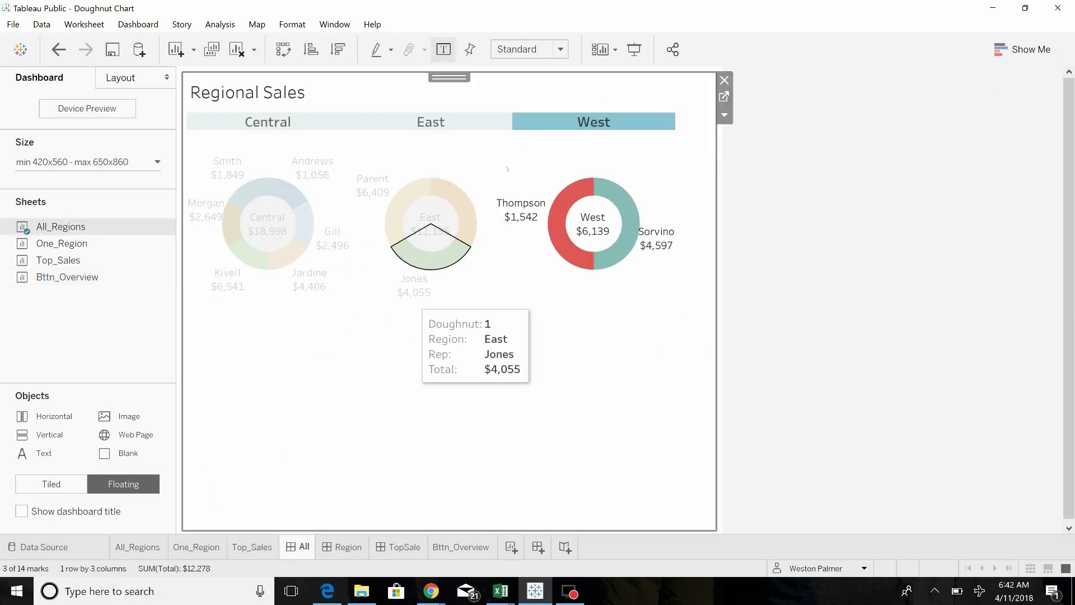
pyautogui.click(575, 124)
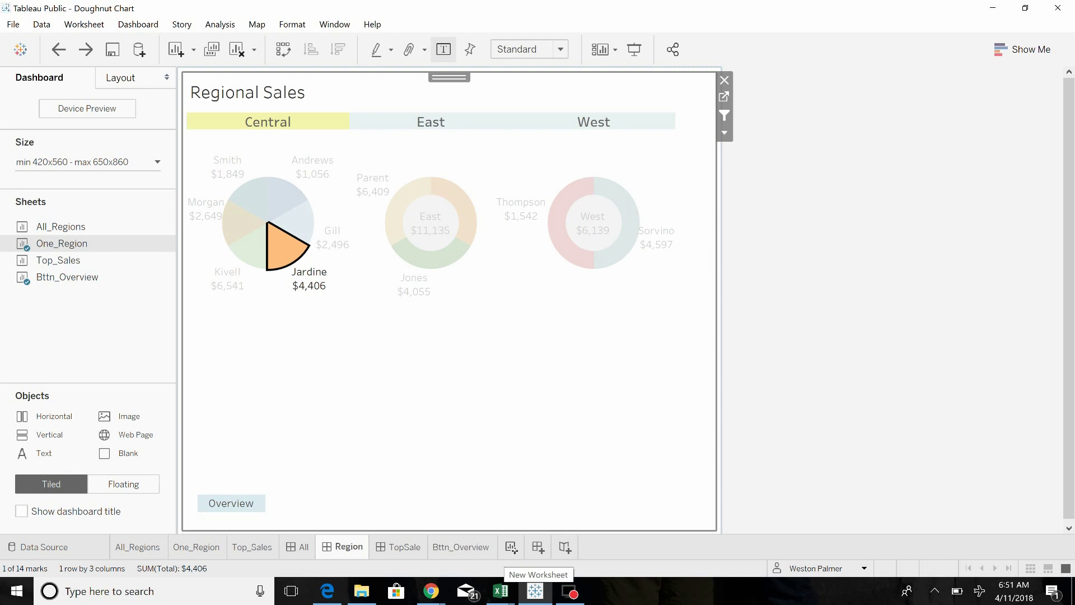
# Create a worksheet named Bttn_Region with SalesRegion on the Text card, showing West
pyautogui.click(513, 551)
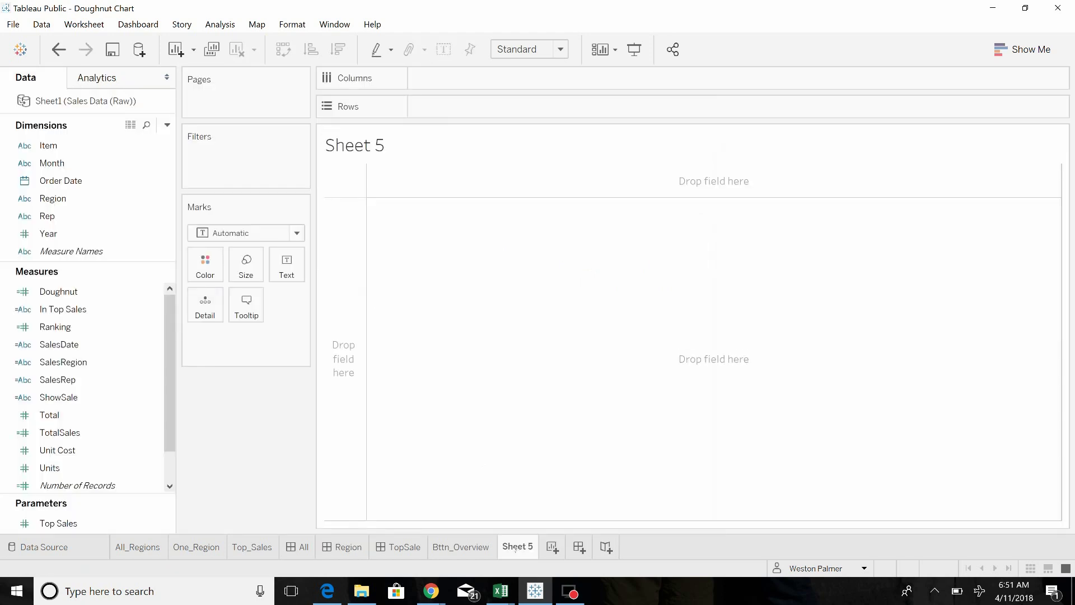
pyautogui.rightClick(515, 549)
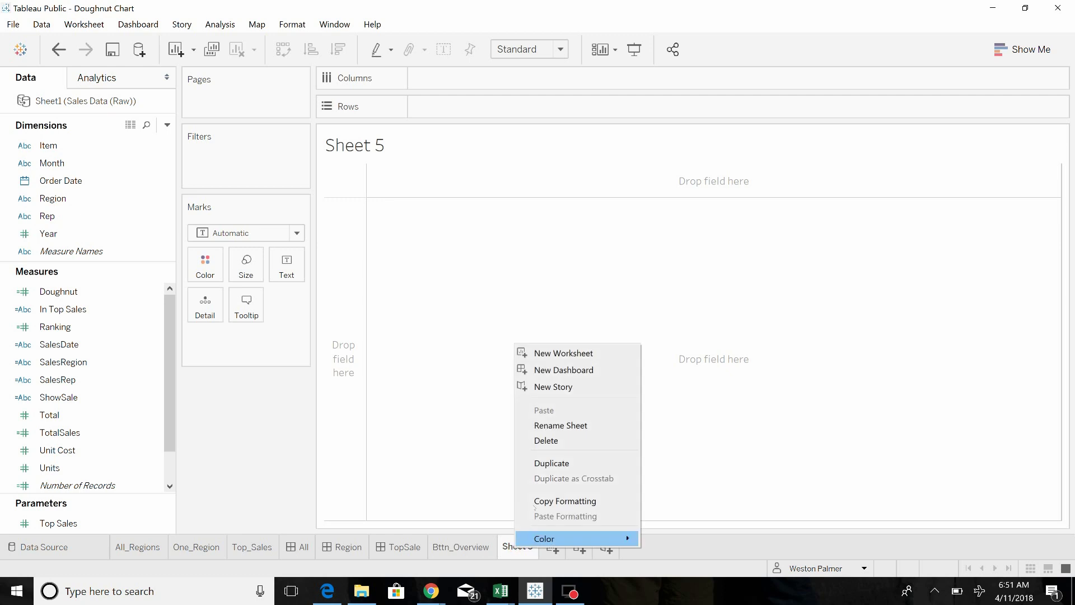
pyautogui.click(552, 427)
pyautogui.write('Bttn')
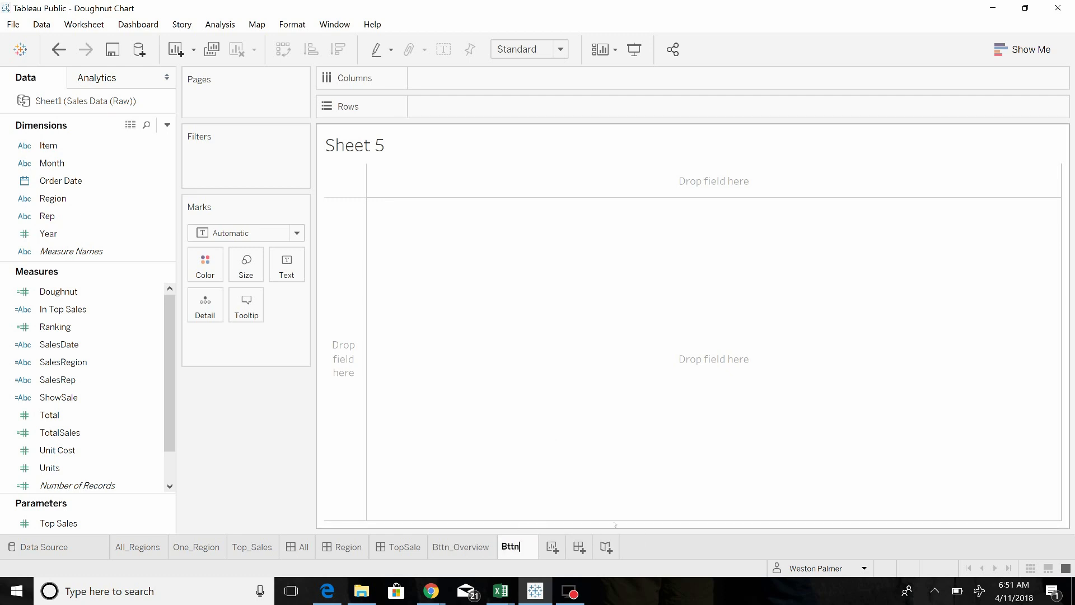
pyautogui.write('_Region')
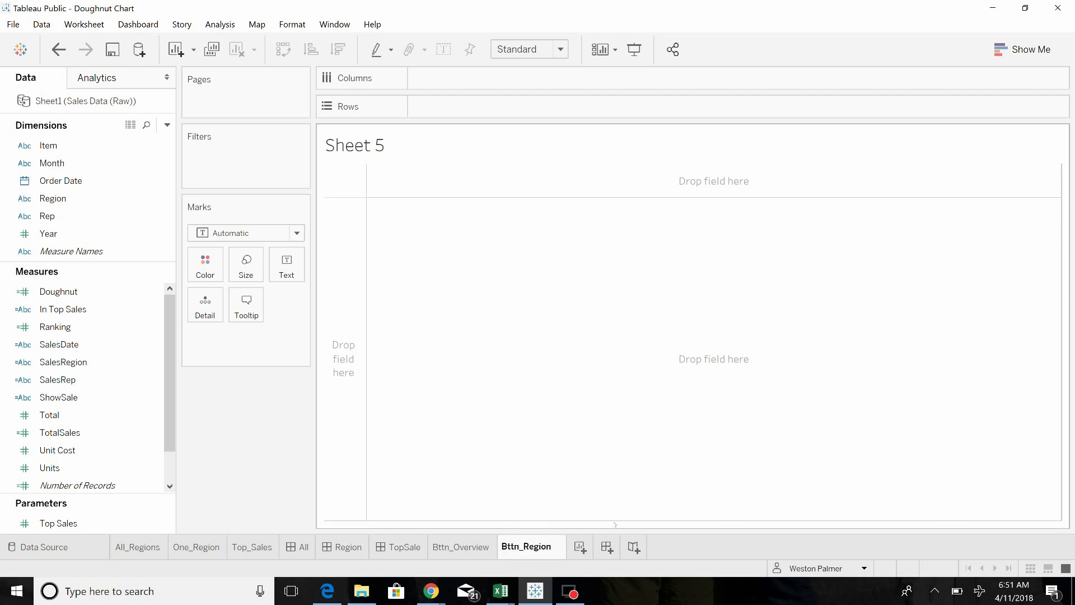
pyautogui.press('Return')
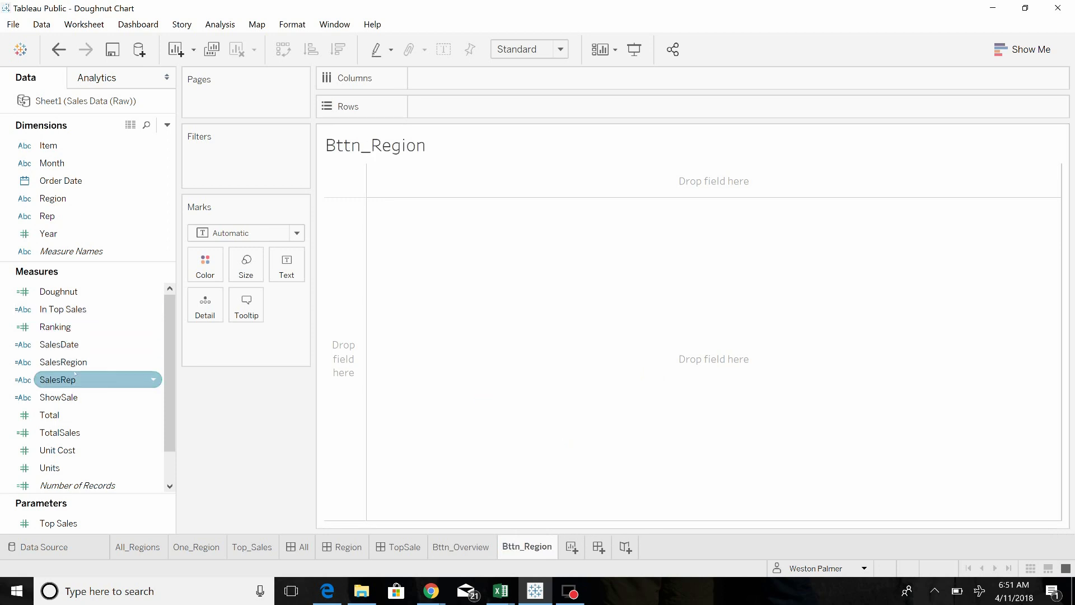
pyautogui.moveTo(63, 362); pyautogui.dragTo(283, 267)
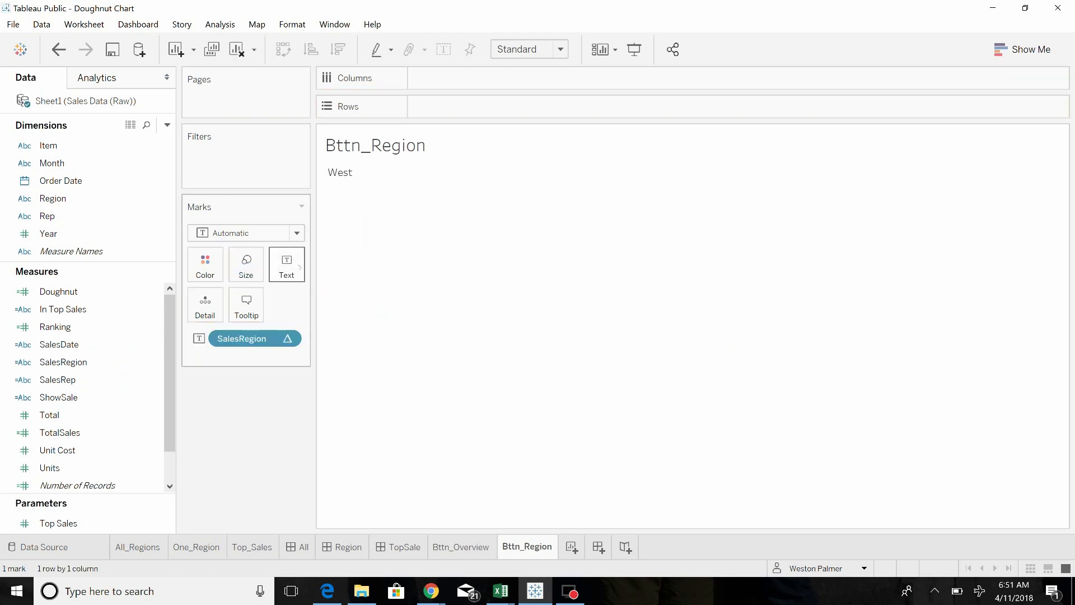
pyautogui.click(287, 263)
# Append 's Dashboard after the SalesRegion field so the label reads West's Dashboard
pyautogui.click(422, 303)
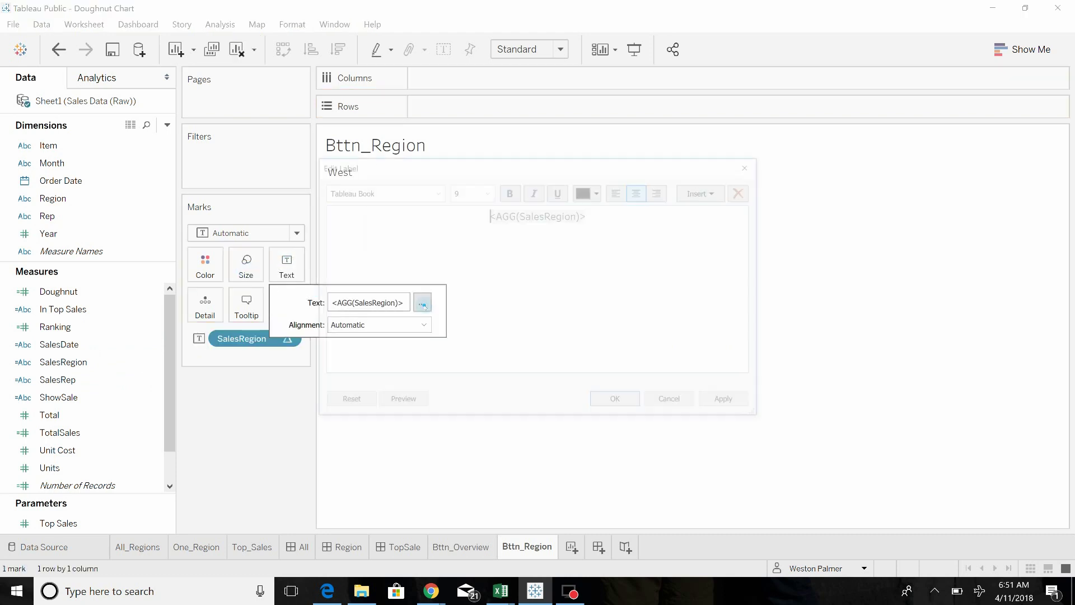
pyautogui.click(605, 217)
pyautogui.write("'s D")
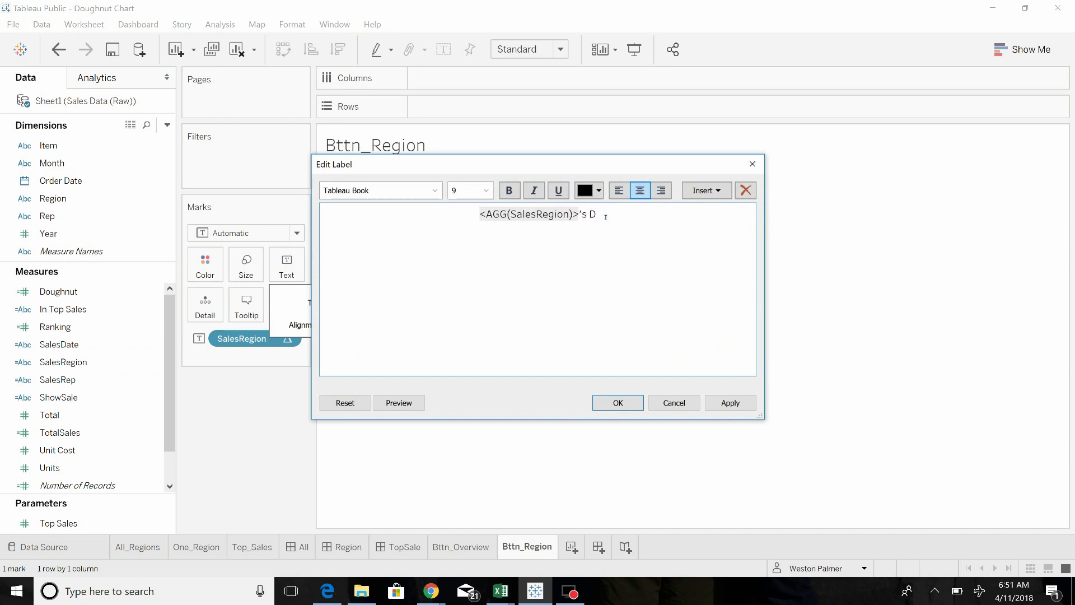
pyautogui.write('ashboard')
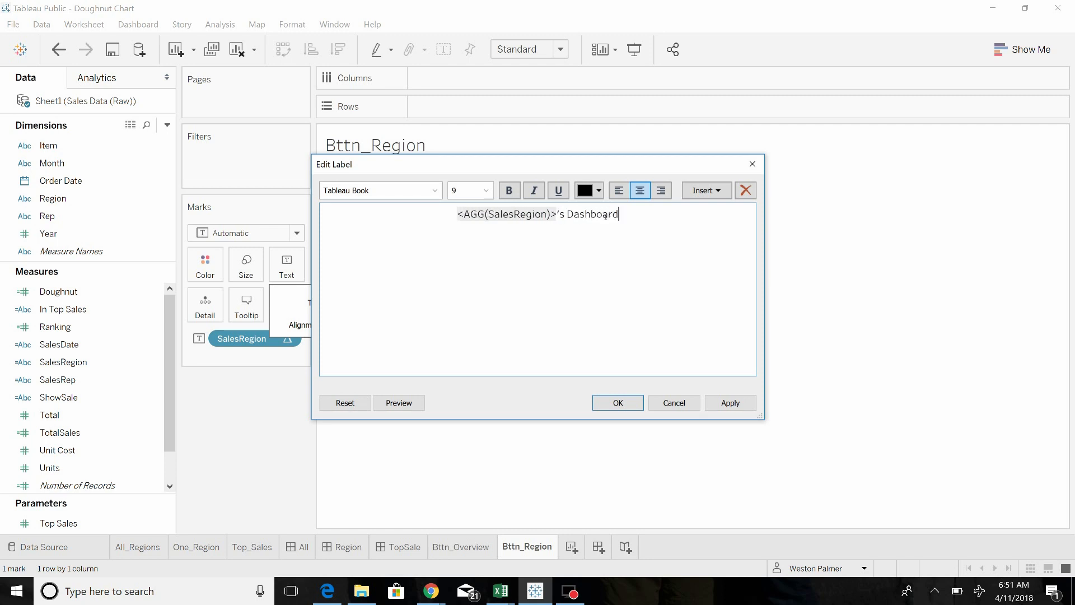
pyautogui.click(617, 403)
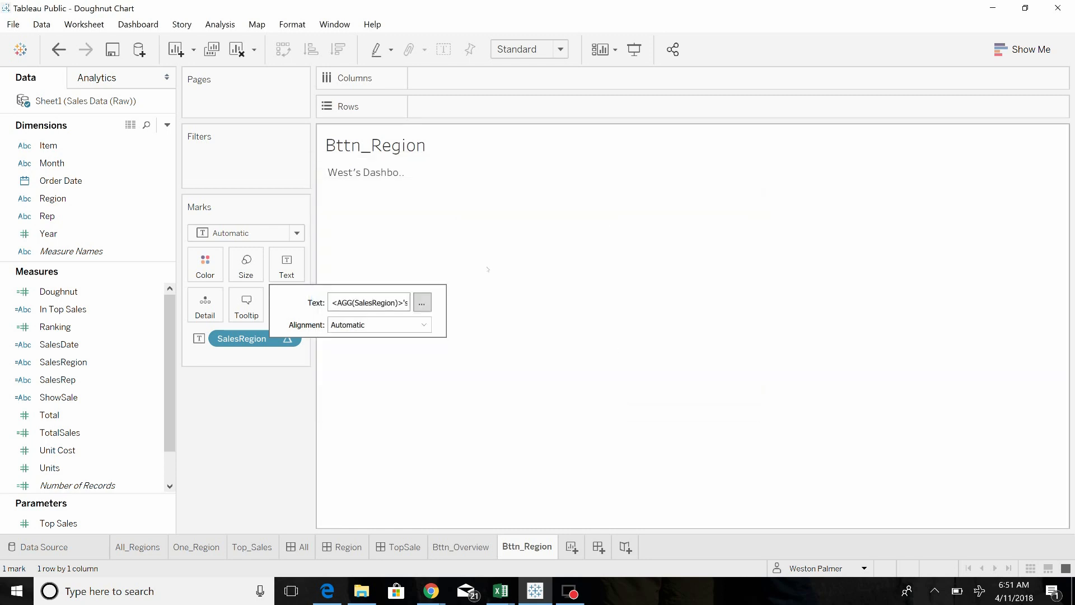
pyautogui.click(422, 303)
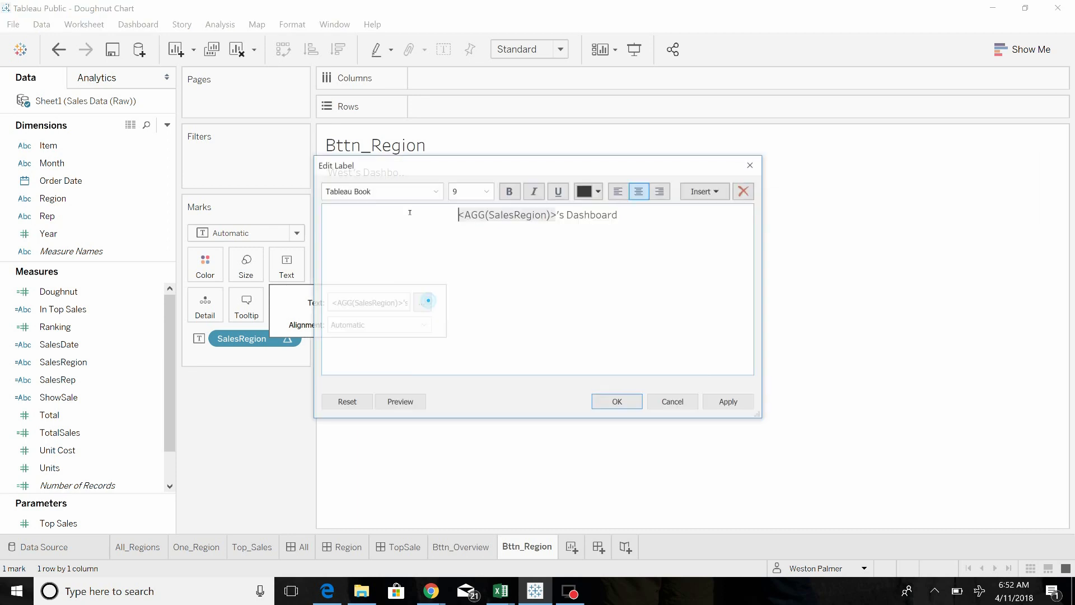
pyautogui.click(623, 404)
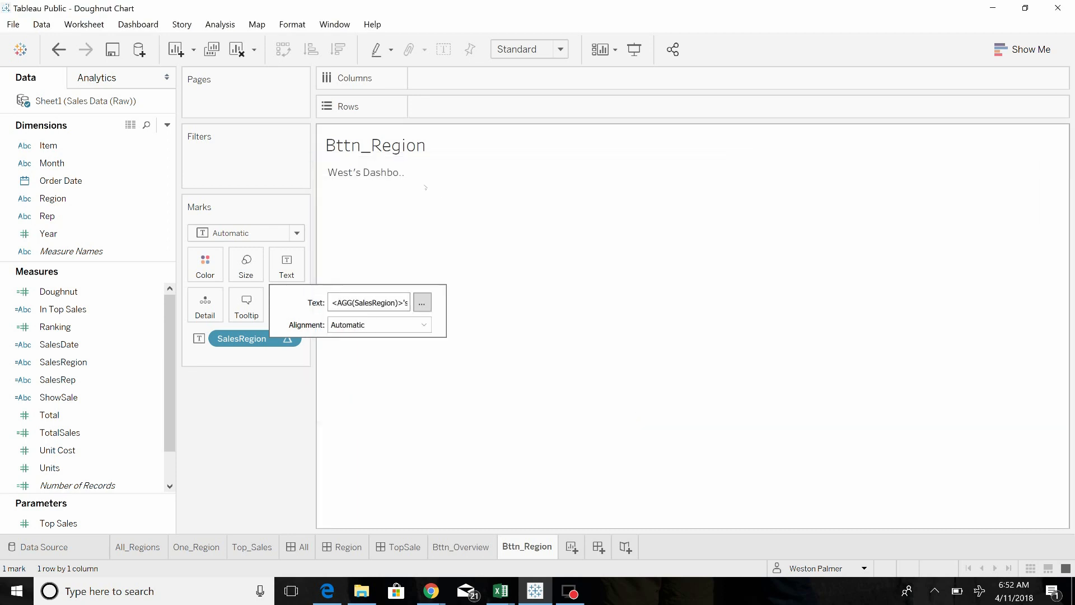
pyautogui.click(495, 254)
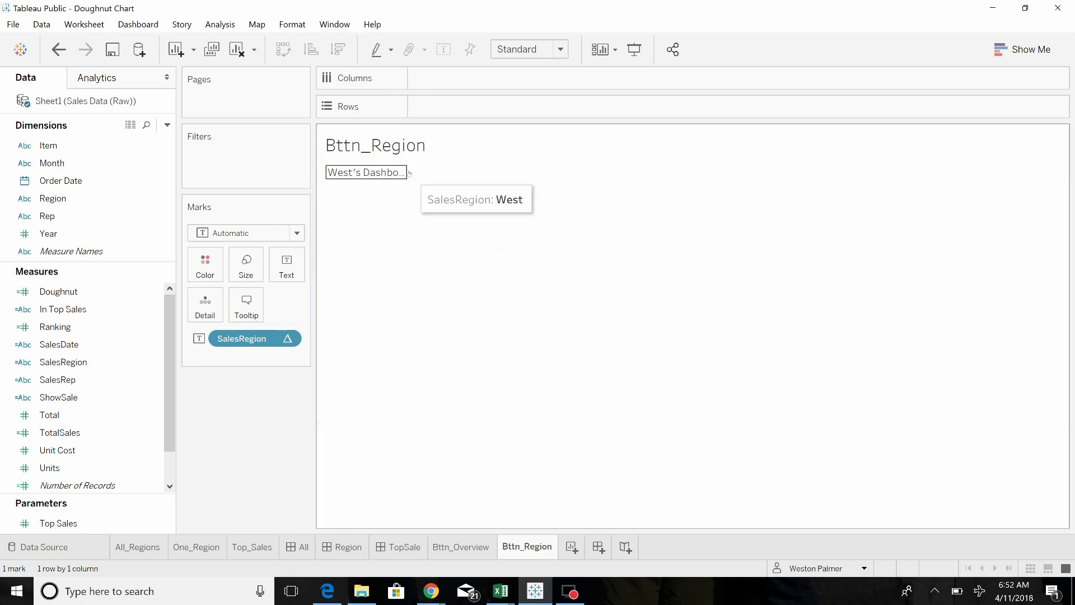
pyautogui.moveTo(409, 174)
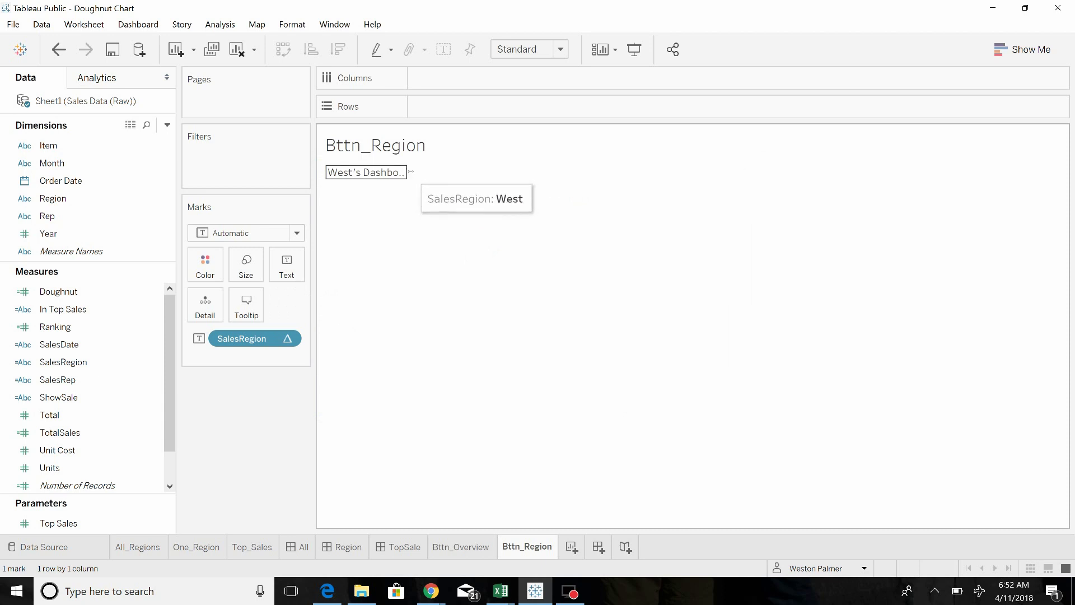
pyautogui.click(408, 173)
pyautogui.click(447, 172)
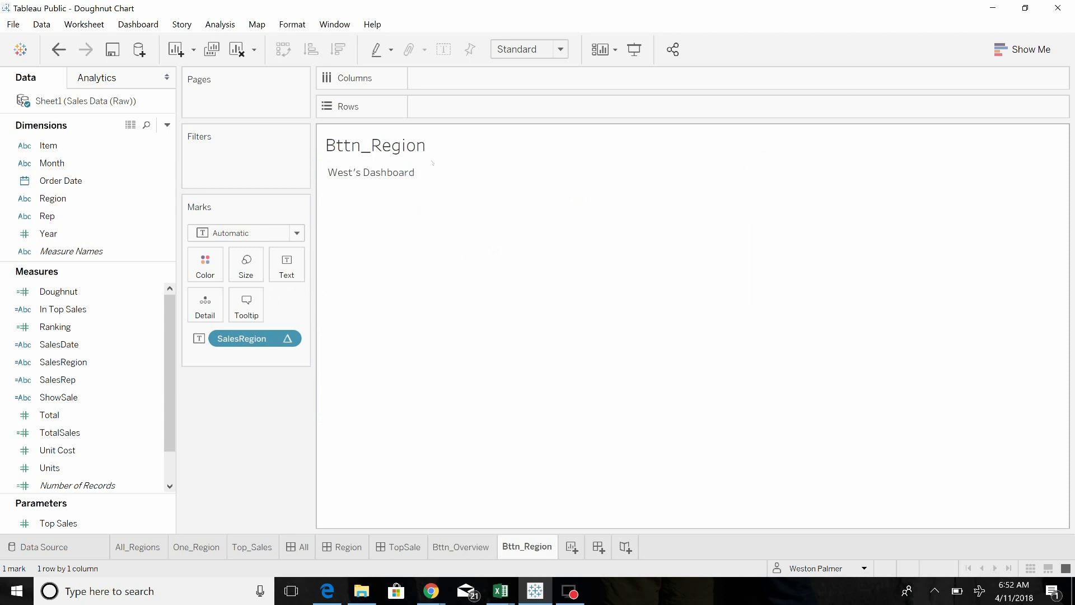
# Hide the Bttn_Region title and shade the default pane light yellow
pyautogui.rightClick(406, 148)
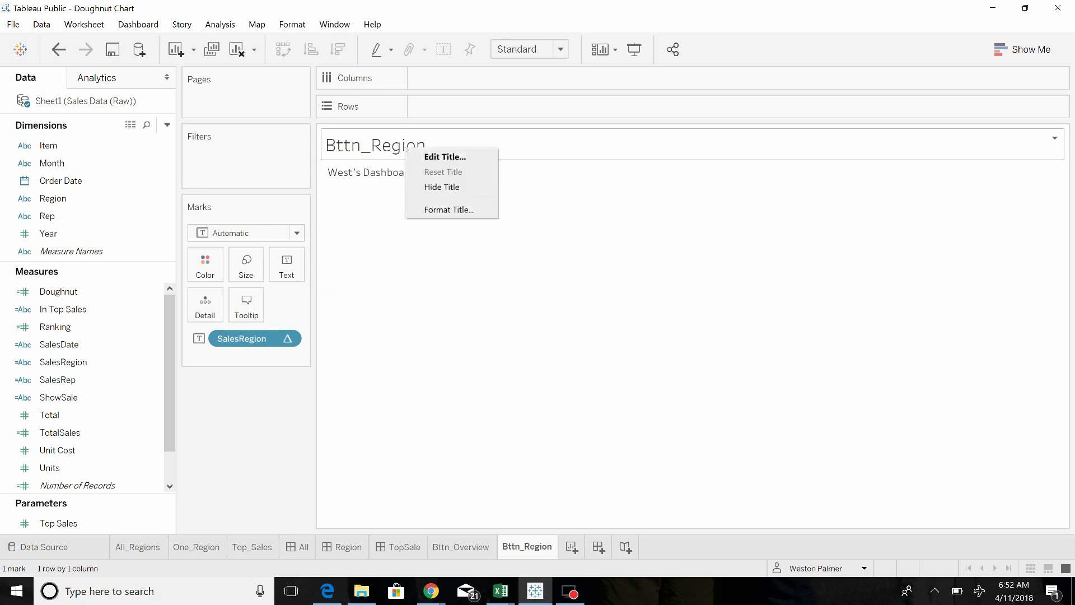
pyautogui.click(442, 187)
pyautogui.rightClick(370, 140)
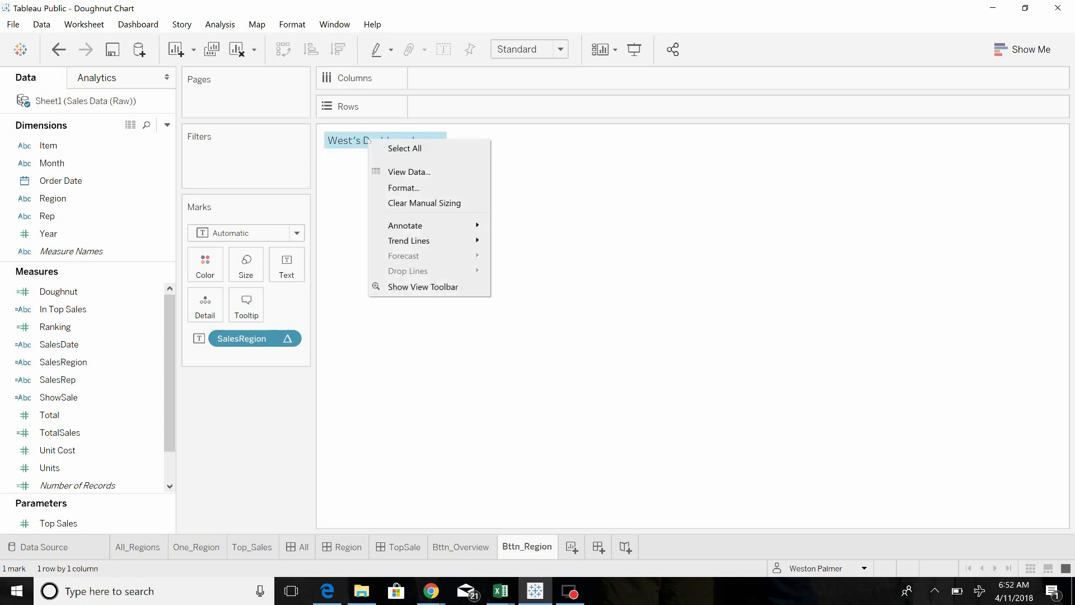
pyautogui.click(404, 187)
pyautogui.click(64, 106)
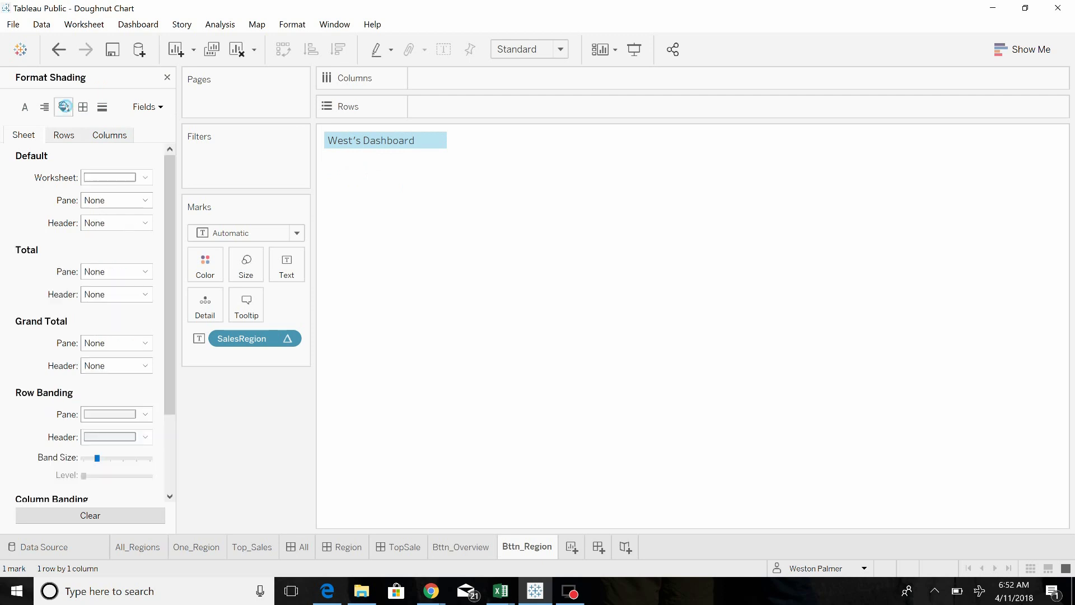
pyautogui.click(145, 201)
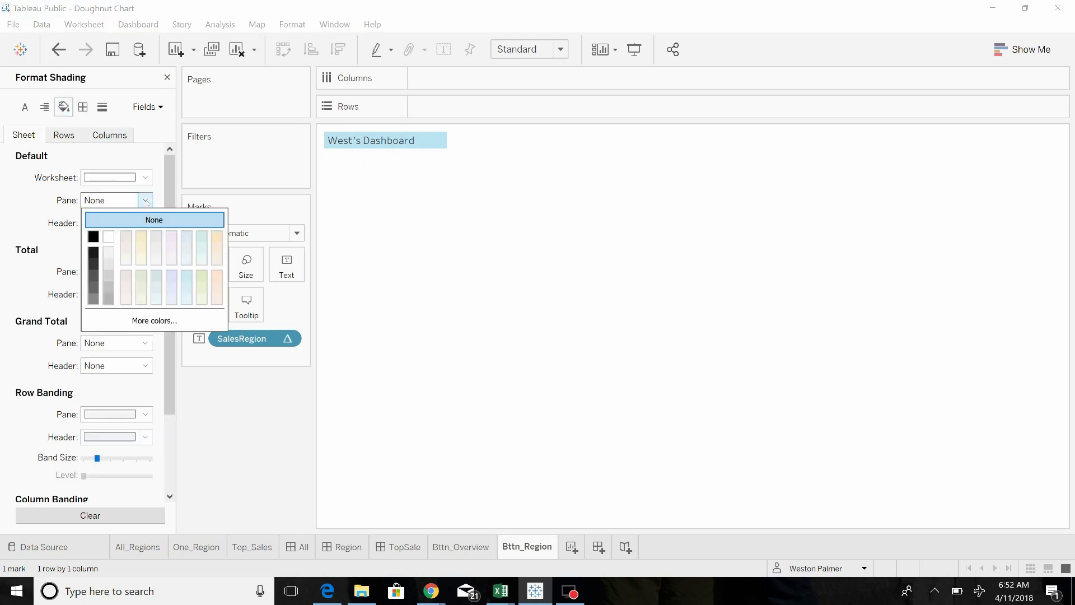
pyautogui.click(141, 235)
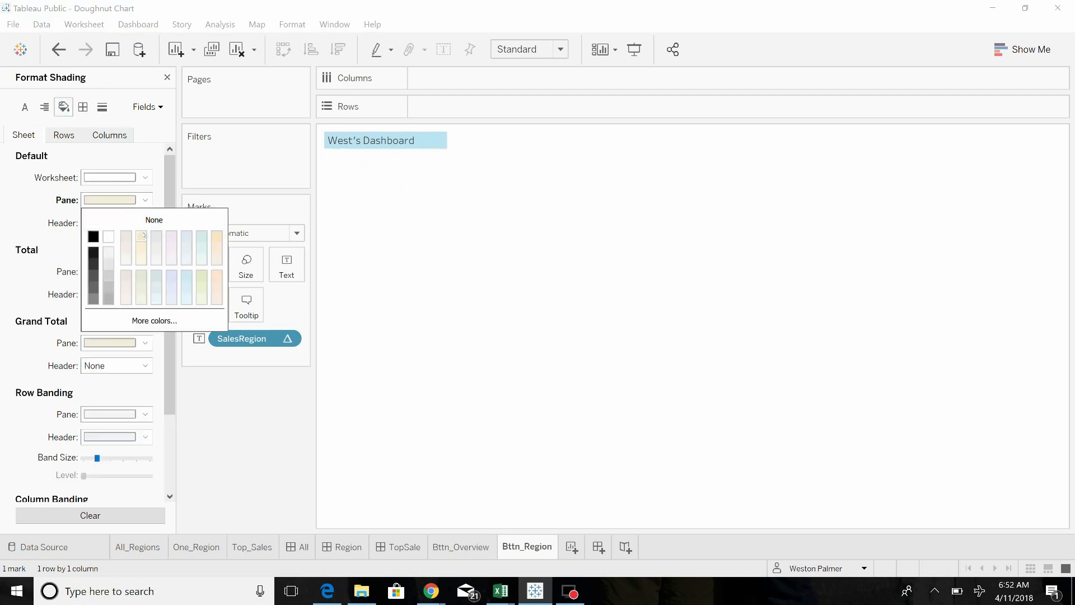
# Centre the West's Dashboard label horizontally on the pane
pyautogui.click(44, 107)
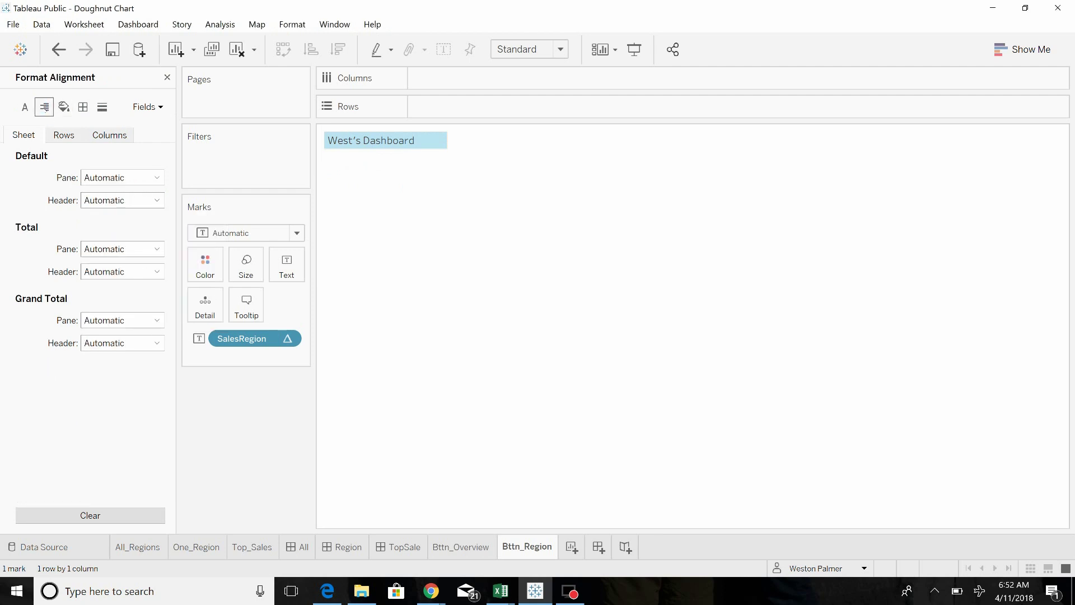
pyautogui.click(156, 180)
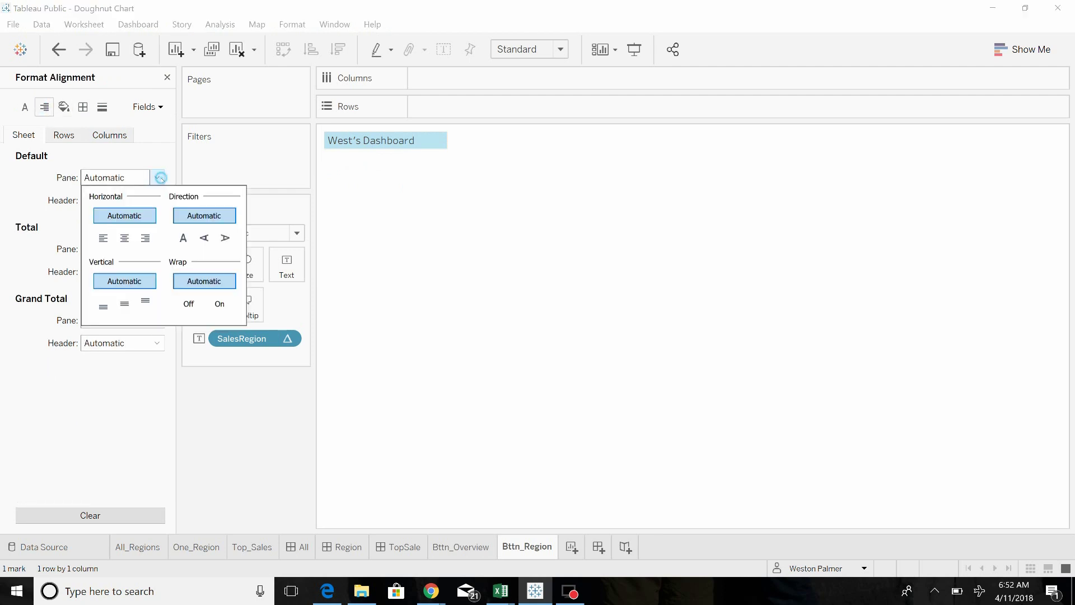
pyautogui.click(124, 238)
pyautogui.click(476, 248)
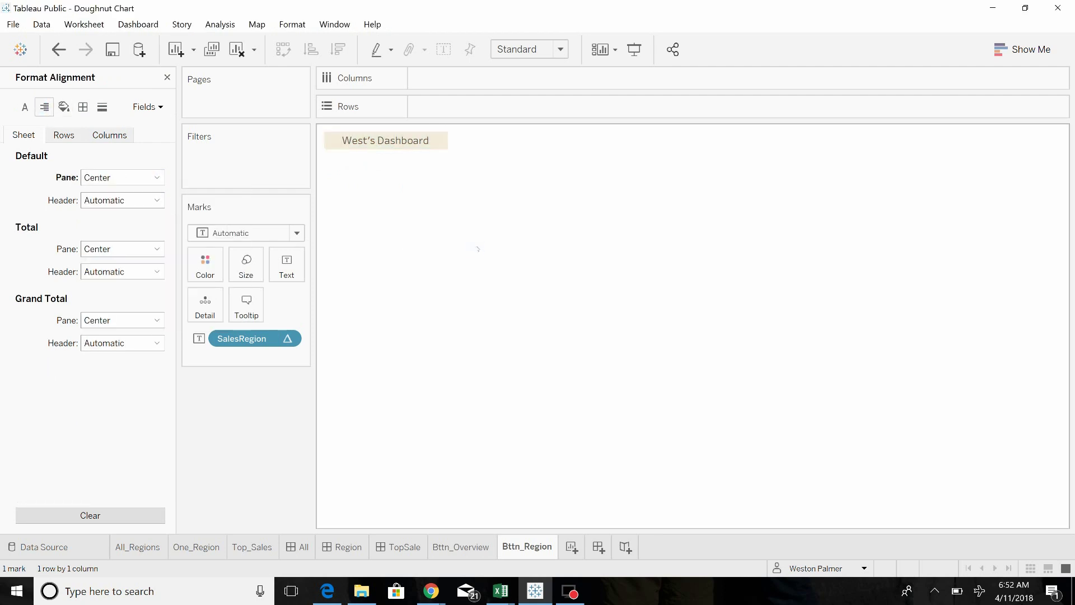
# Add Bttn_Region to the TopSale dashboard as a floating view
pyautogui.click(388, 548)
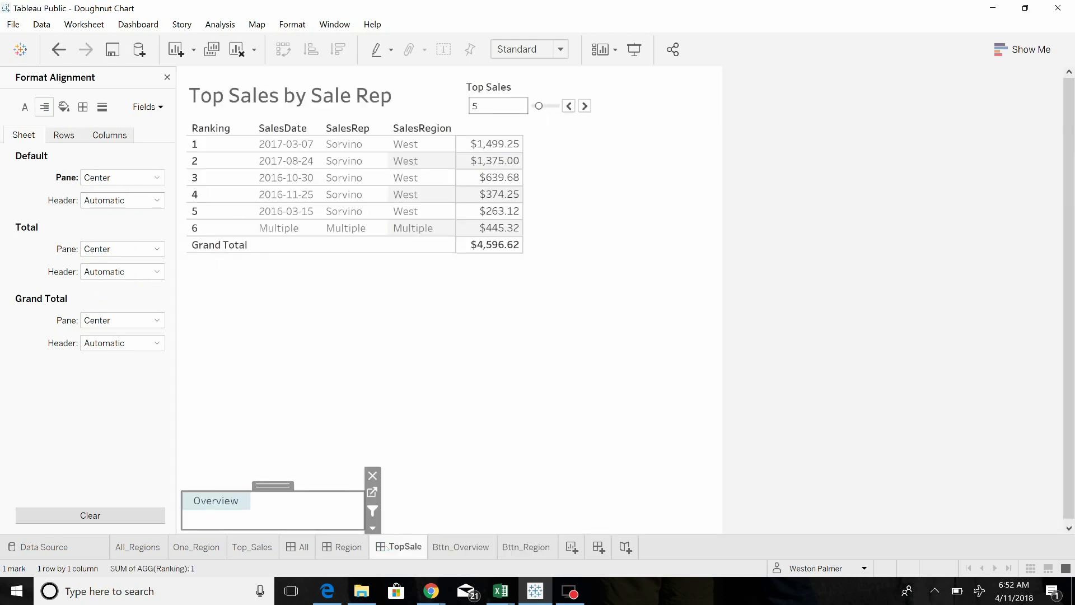
pyautogui.click(466, 422)
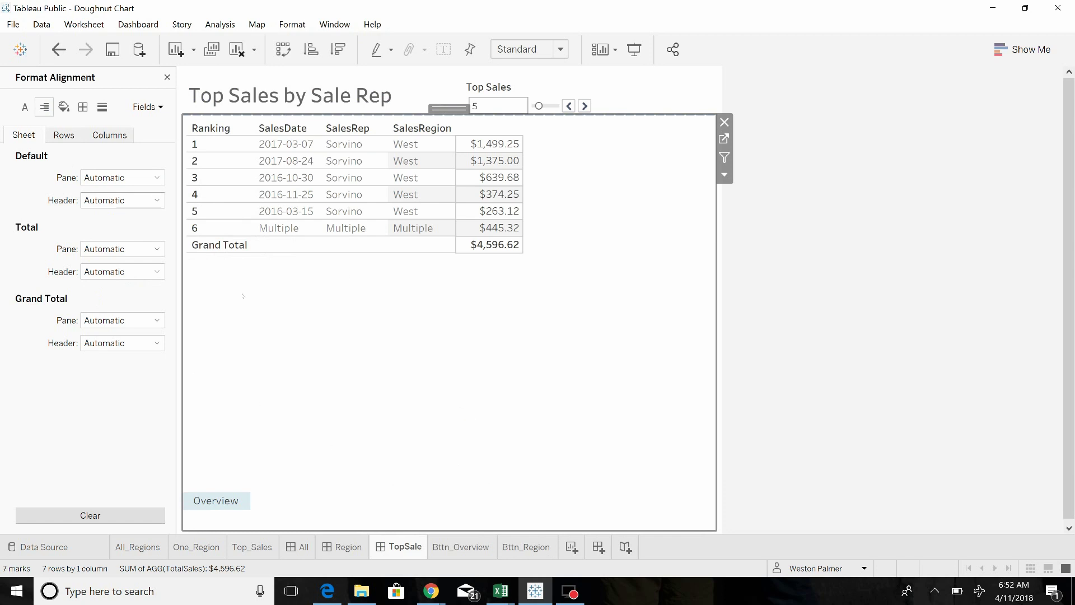
pyautogui.click(167, 77)
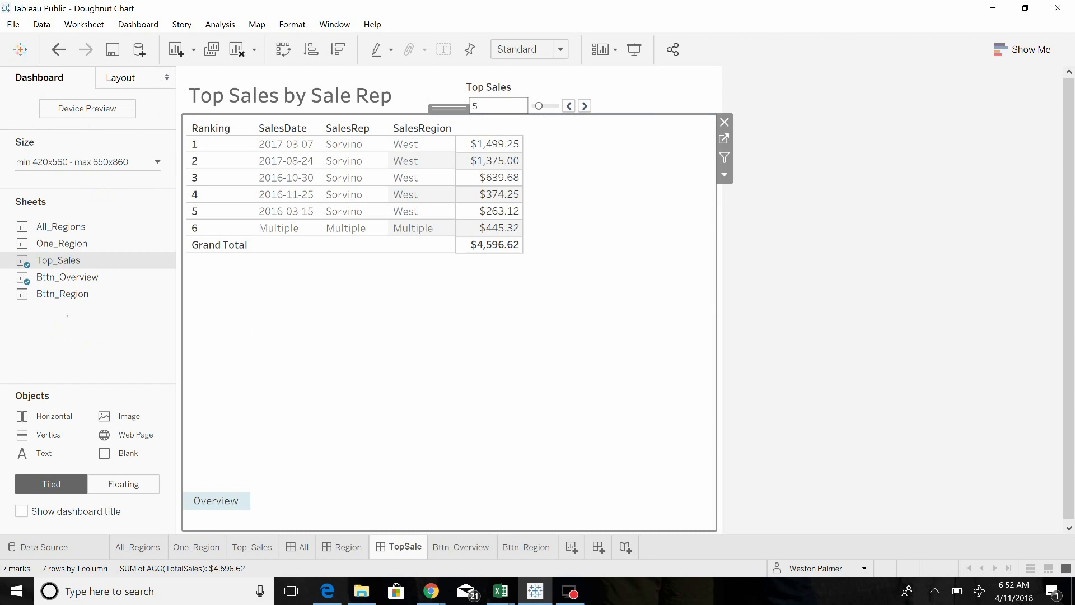
pyautogui.moveTo(55, 300); pyautogui.dragTo(84, 392)
pyautogui.click(123, 484)
pyautogui.doubleClick(34, 298)
# Hide the floating view's title and position the West's Dashboard button beside Overview
pyautogui.moveTo(215, 299); pyautogui.dragTo(310, 372)
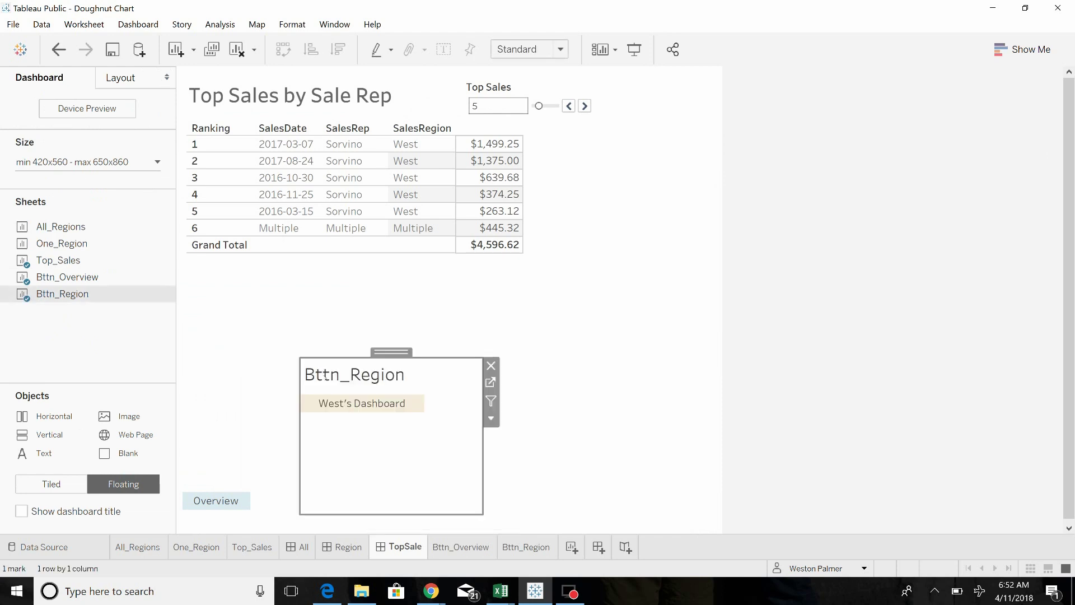
pyautogui.rightClick(324, 374)
pyautogui.click(360, 412)
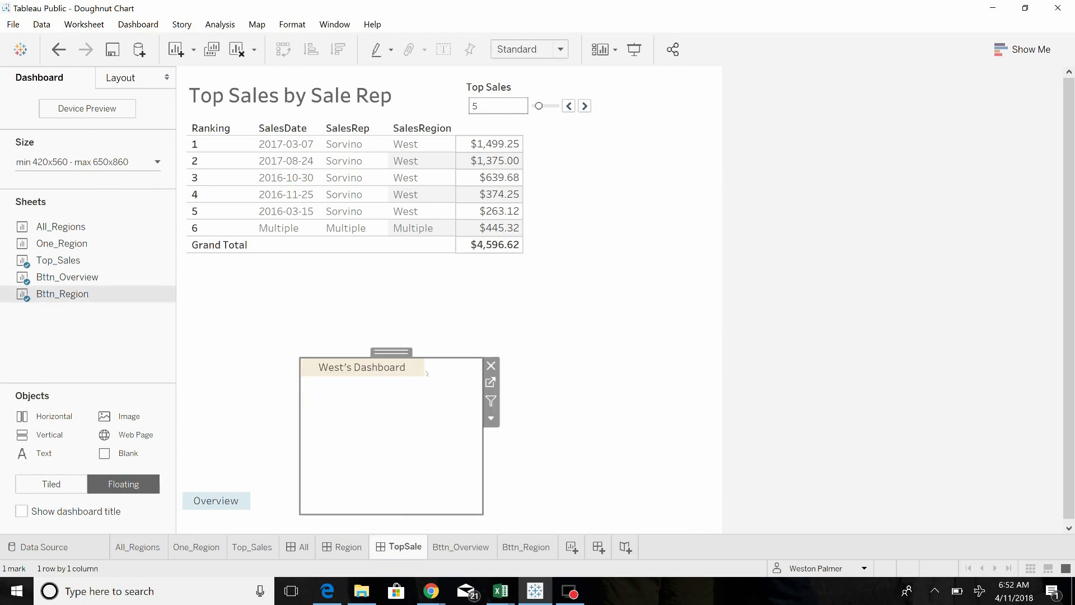
pyautogui.moveTo(427, 356); pyautogui.dragTo(395, 484)
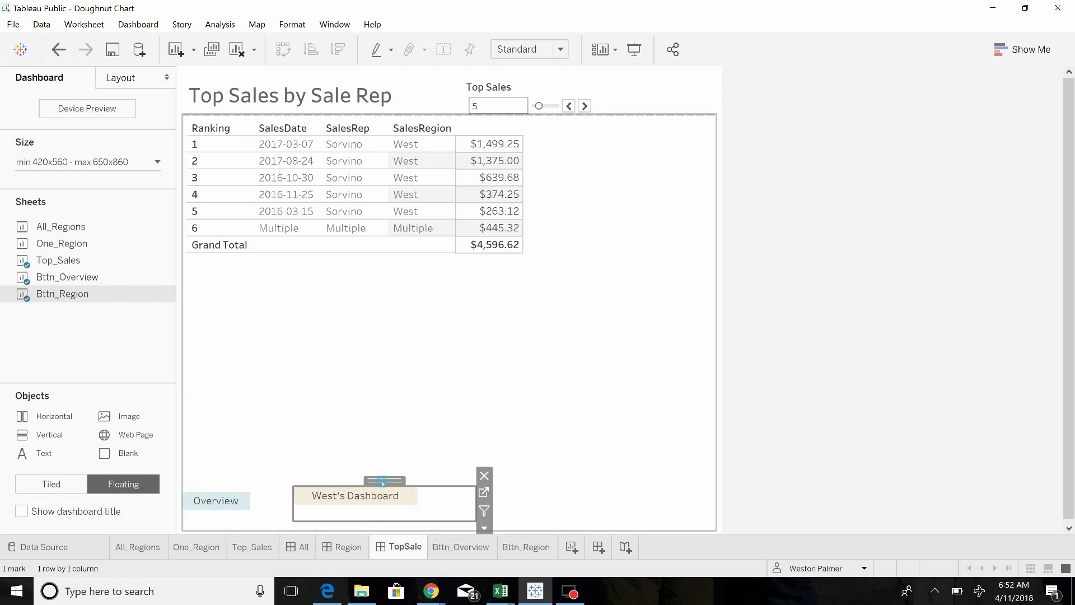
pyautogui.moveTo(382, 481); pyautogui.dragTo(385, 488)
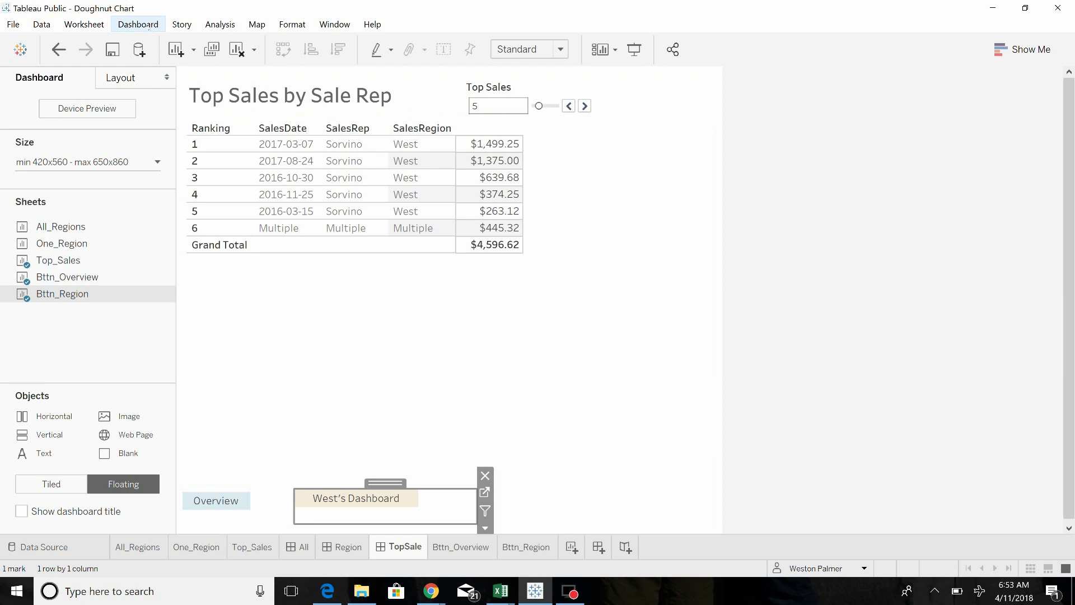
# Add a new filter action named Goto Region
pyautogui.click(139, 24)
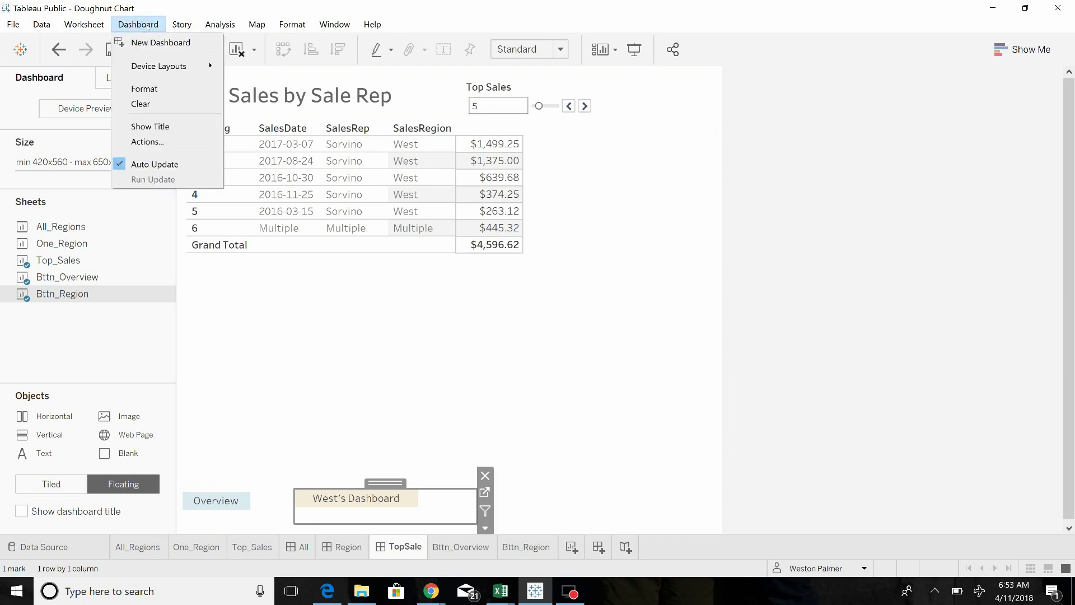
pyautogui.click(147, 142)
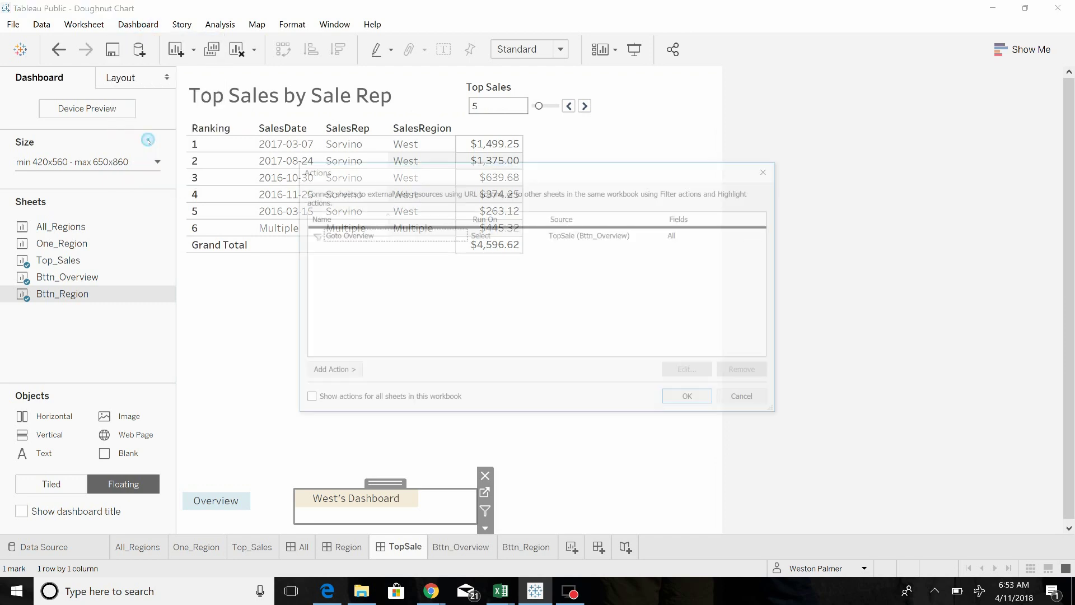
pyautogui.click(329, 372)
pyautogui.click(413, 376)
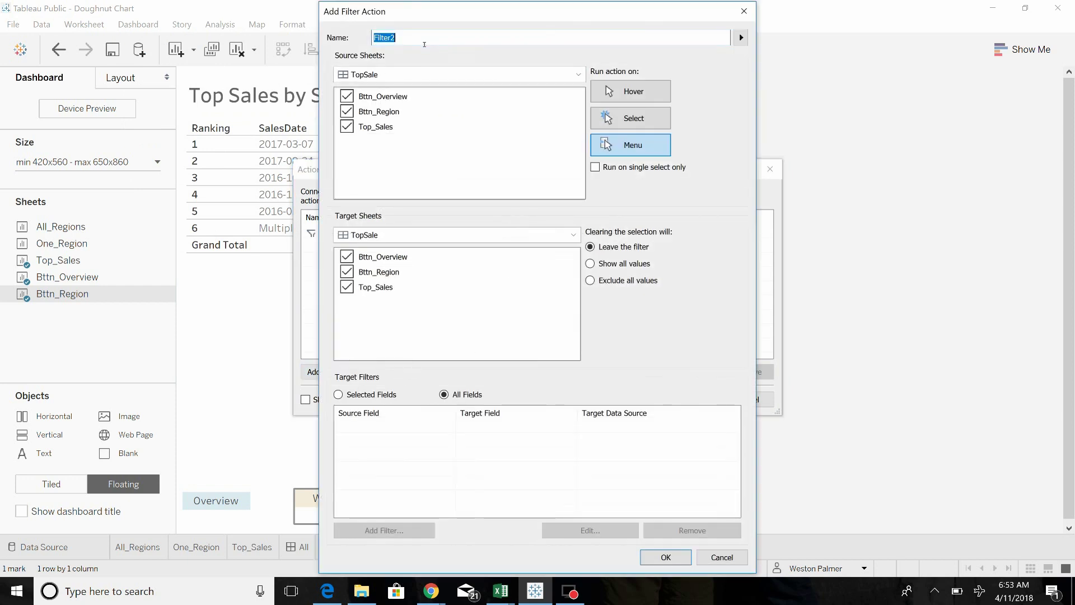
pyautogui.write('Goto To')
pyautogui.press('BackSpace')
pyautogui.press('BackSpace')
pyautogui.write('Region')
# Use Bttn_Region as sole source, target Region, run on Select, show all values, and save
pyautogui.click(346, 97)
pyautogui.click(347, 128)
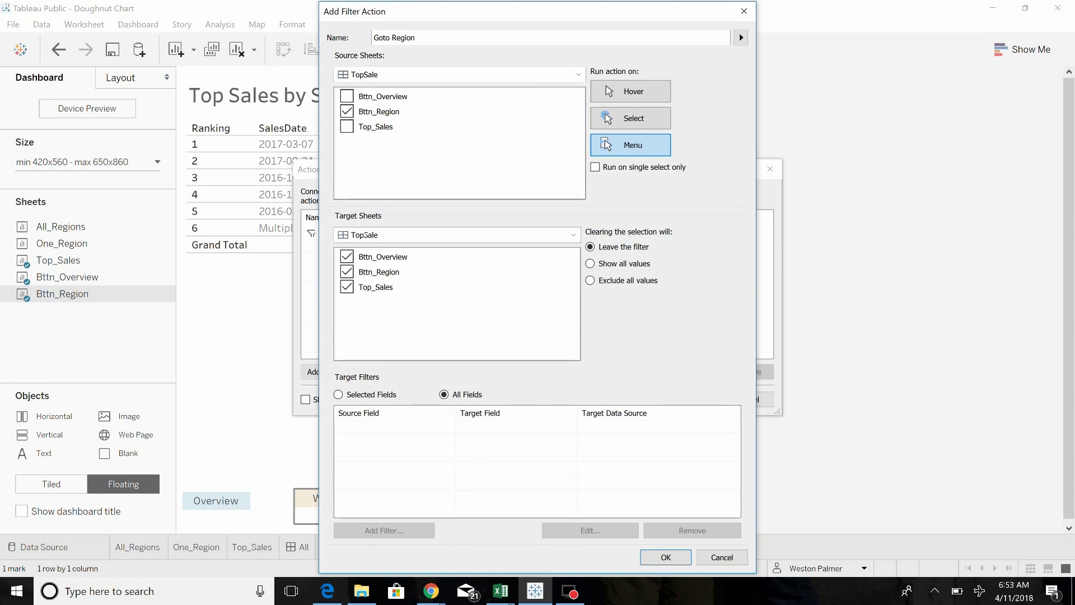
pyautogui.click(448, 235)
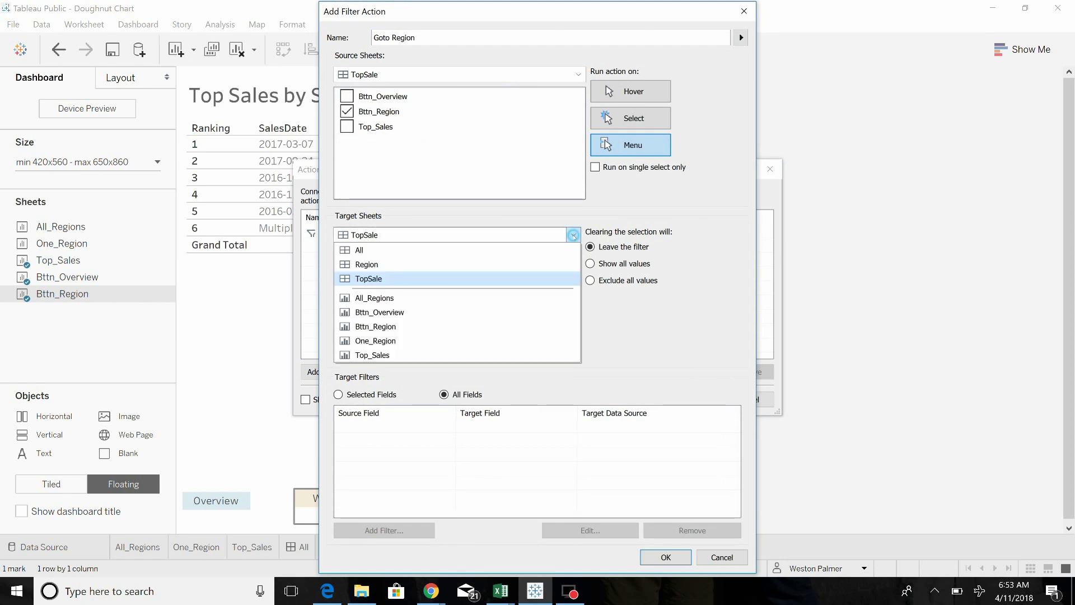
pyautogui.click(406, 265)
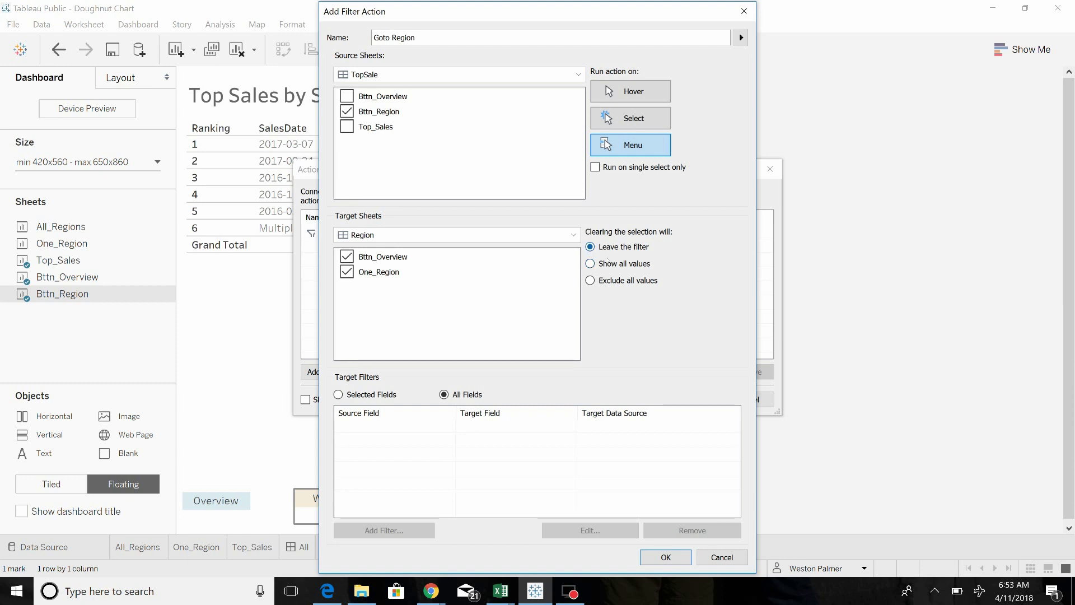
pyautogui.click(630, 119)
pyautogui.click(606, 263)
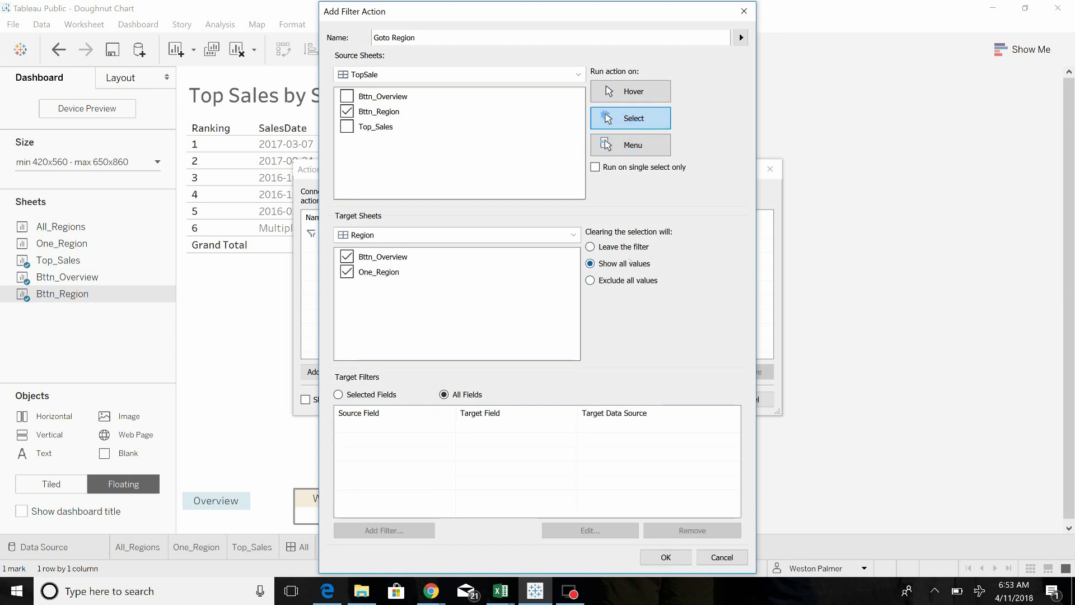
pyautogui.click(666, 557)
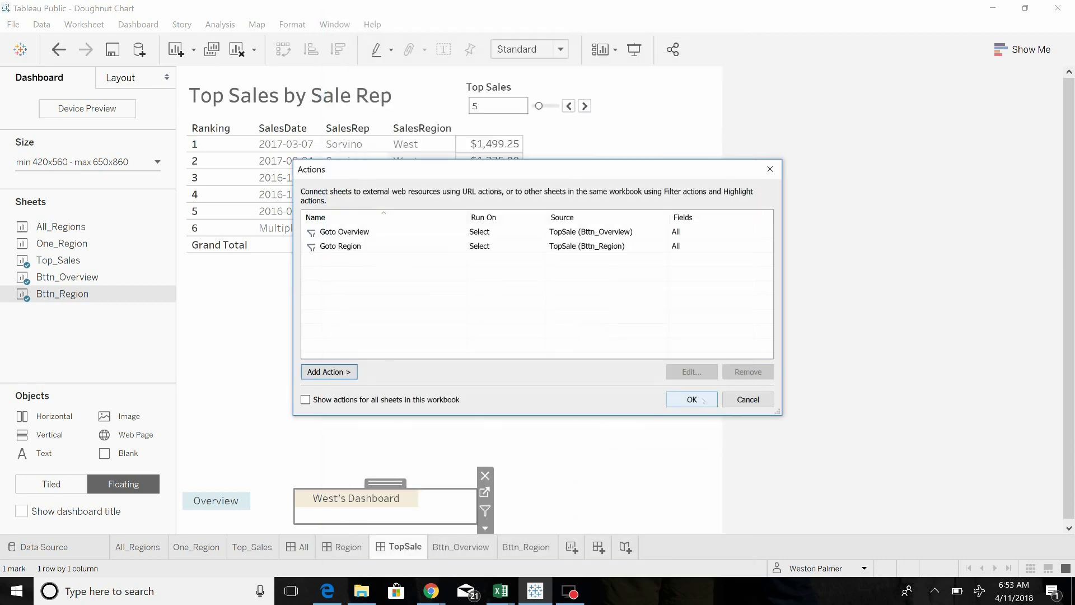
pyautogui.click(703, 401)
pyautogui.click(355, 359)
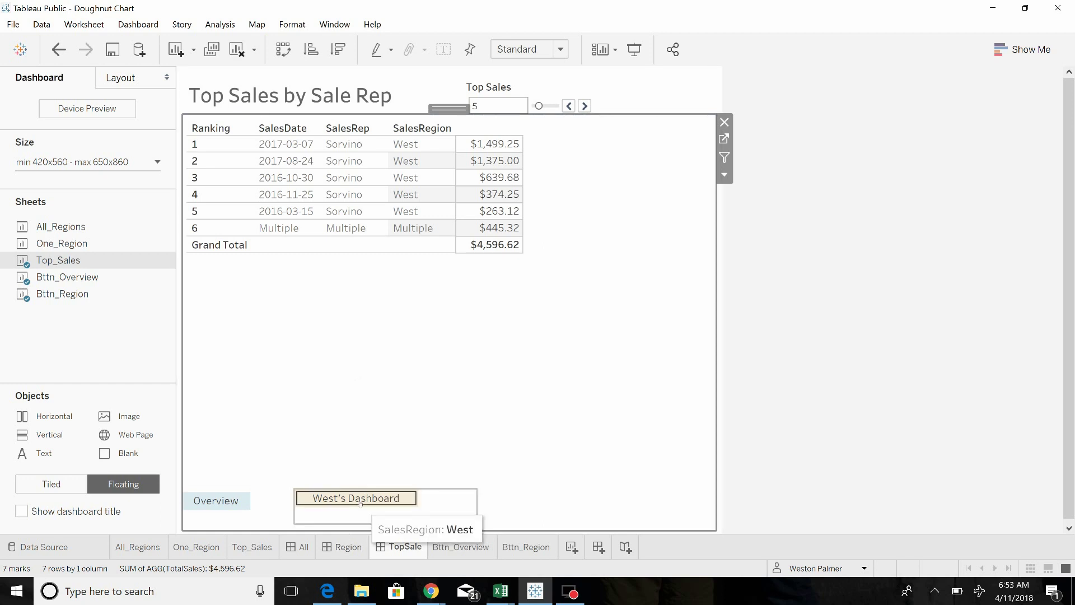
# Return to Region via West's Dashboard, then from All open Central and Kivell's top sales
pyautogui.click(354, 509)
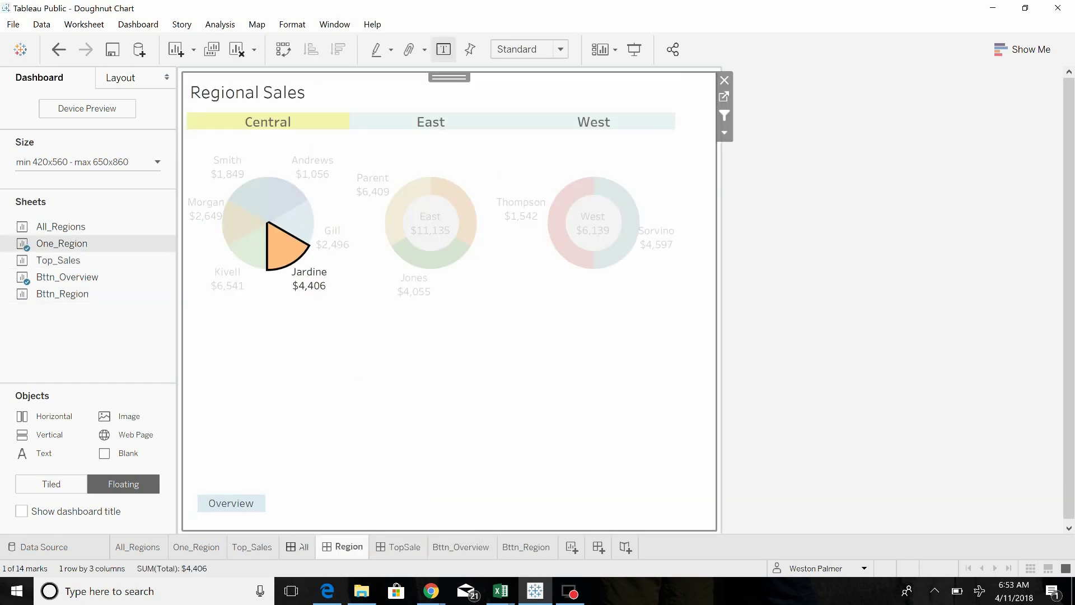
pyautogui.click(302, 546)
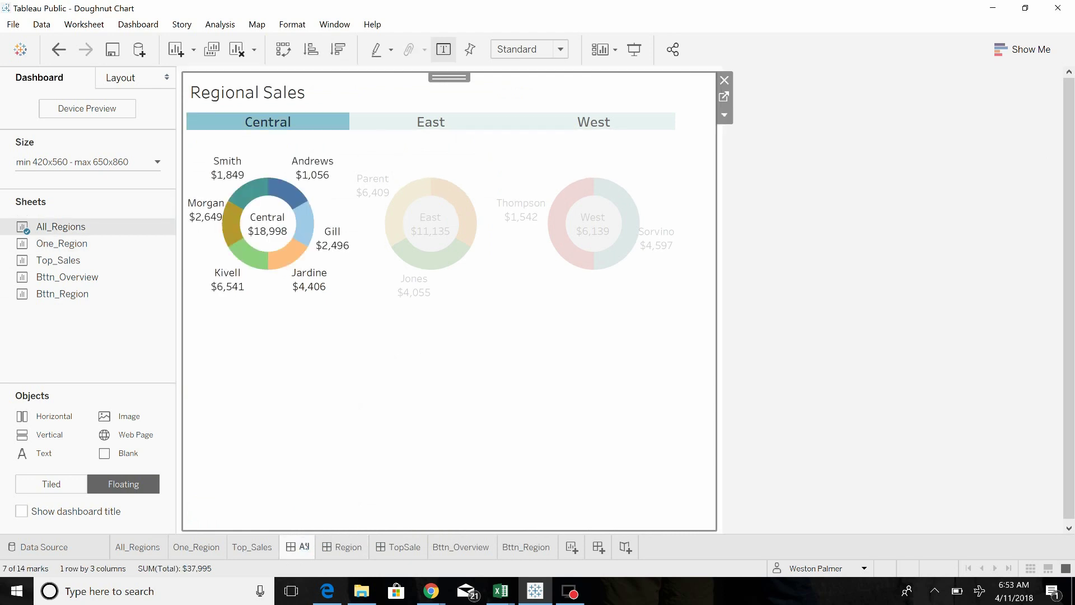
pyautogui.click(277, 123)
pyautogui.click(278, 124)
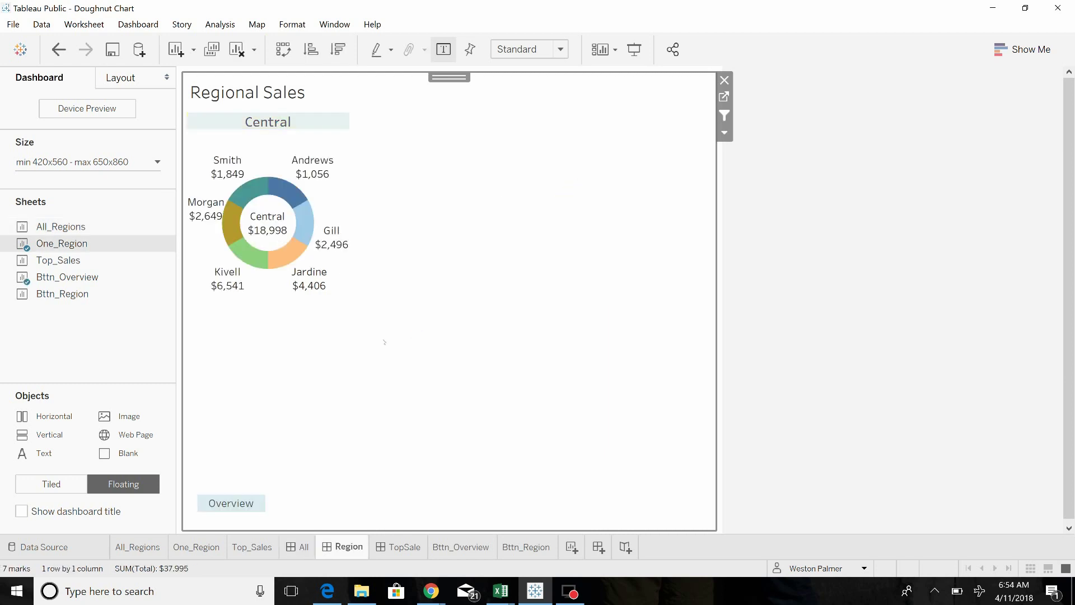
pyautogui.moveTo(236, 284)
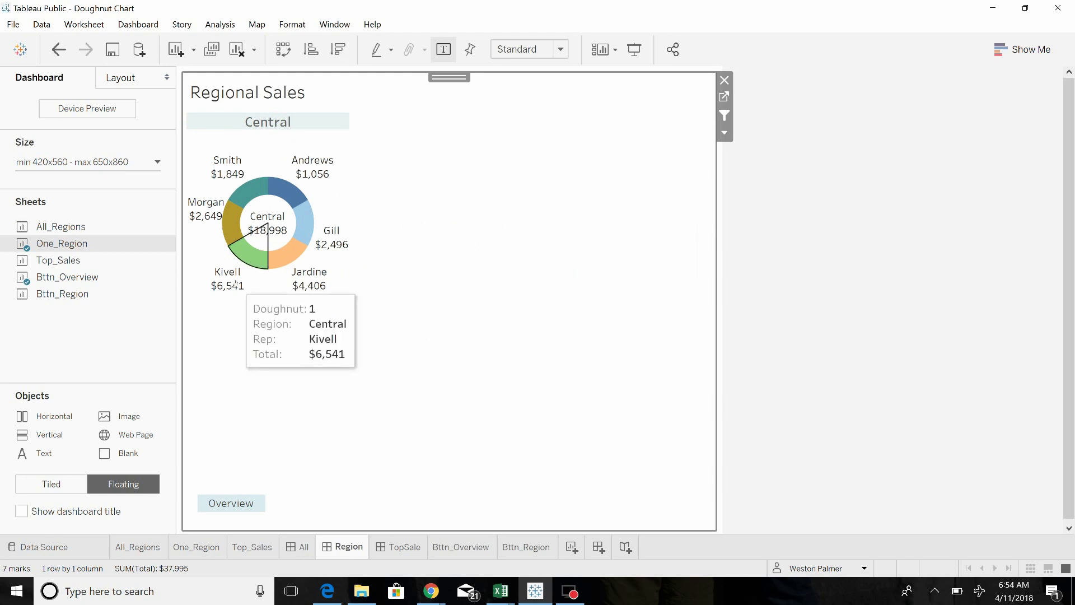
pyautogui.click(235, 284)
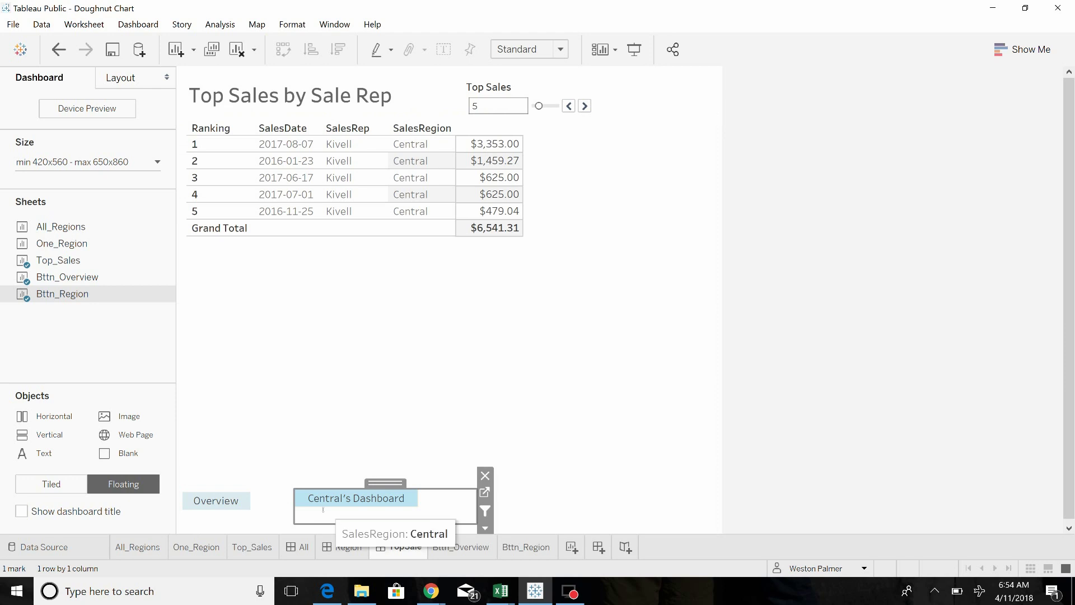
# Return with Central's Dashboard, open Jardine's top sales, and return to Central again
pyautogui.click(353, 501)
pyautogui.click(432, 443)
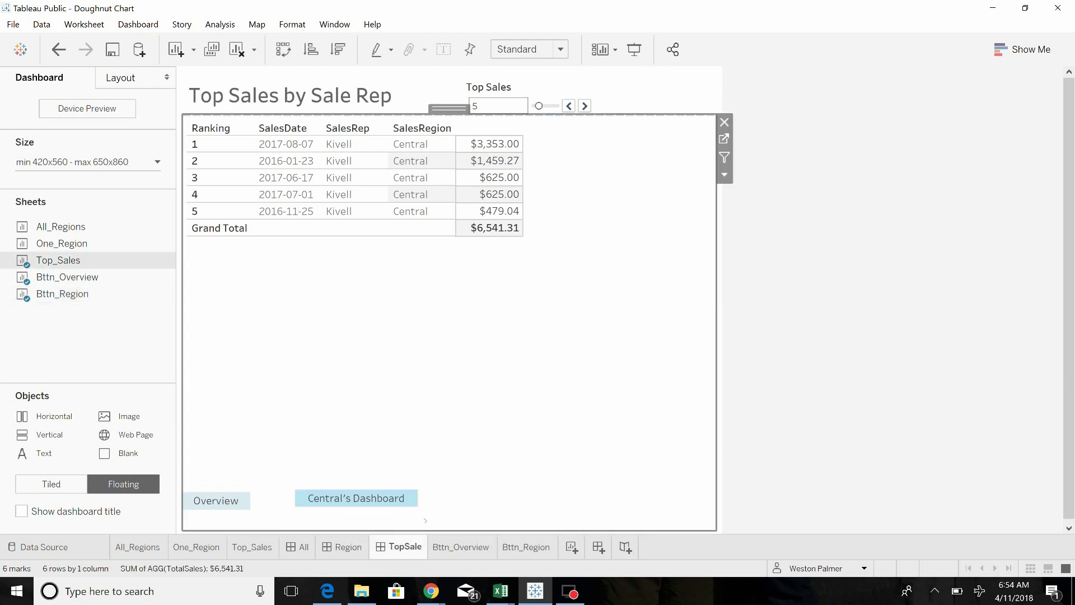
pyautogui.click(375, 502)
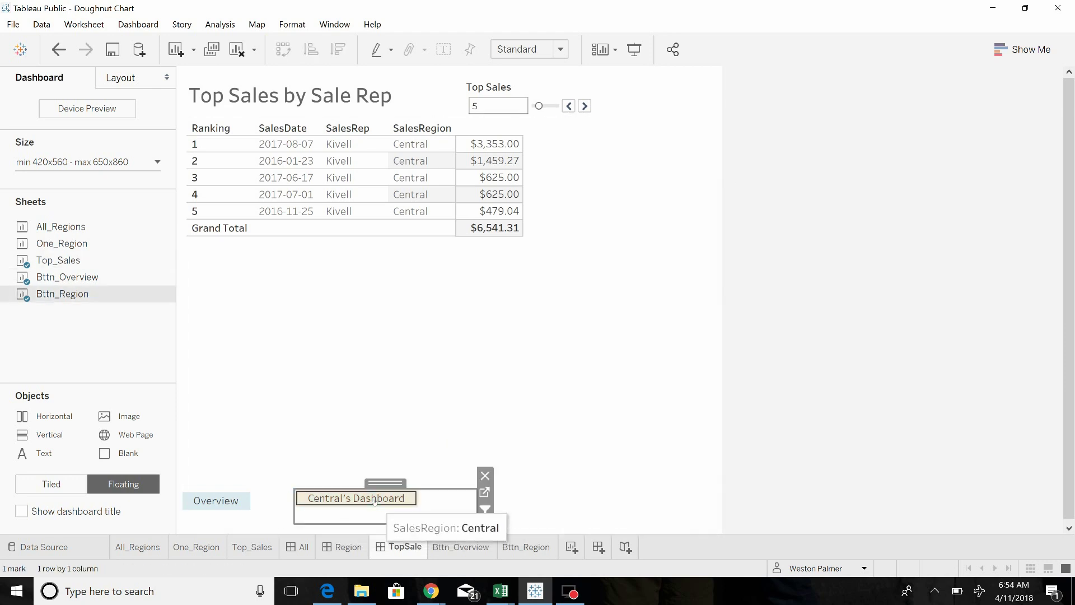
pyautogui.click(375, 503)
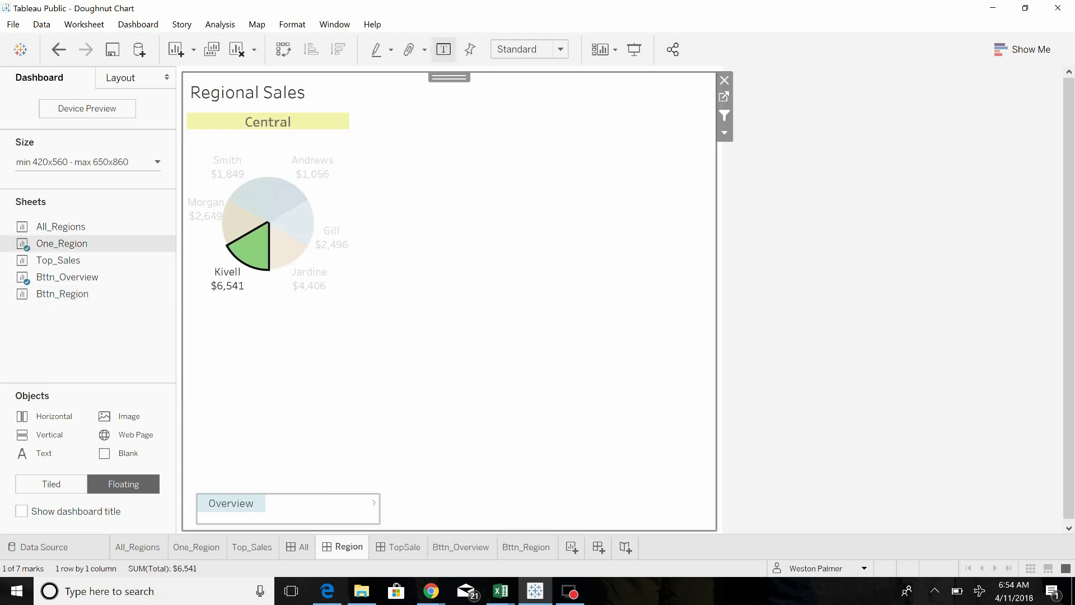
pyautogui.click(308, 276)
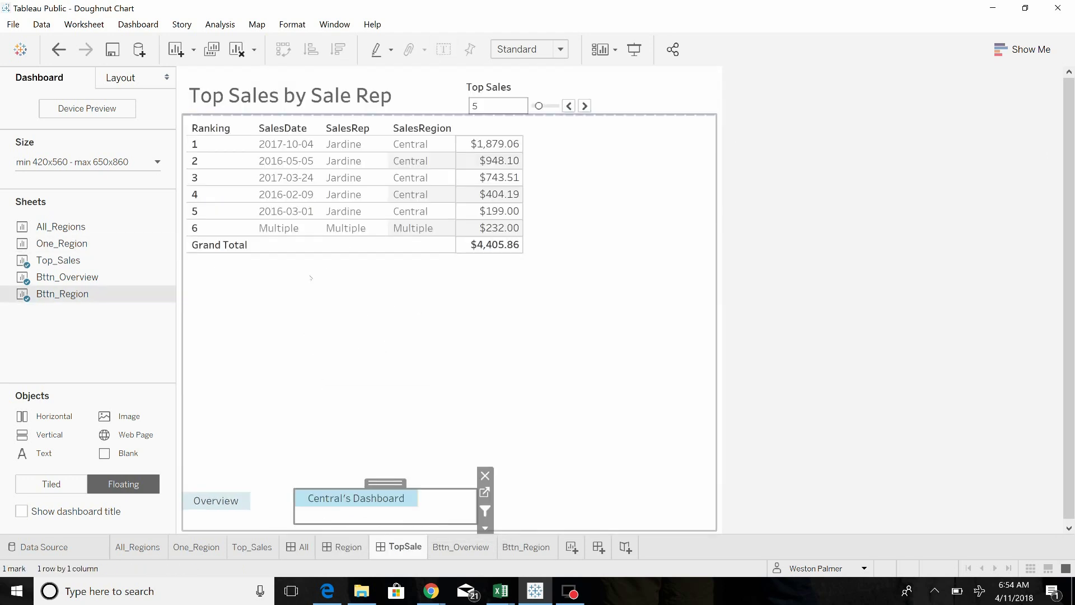
pyautogui.click(386, 499)
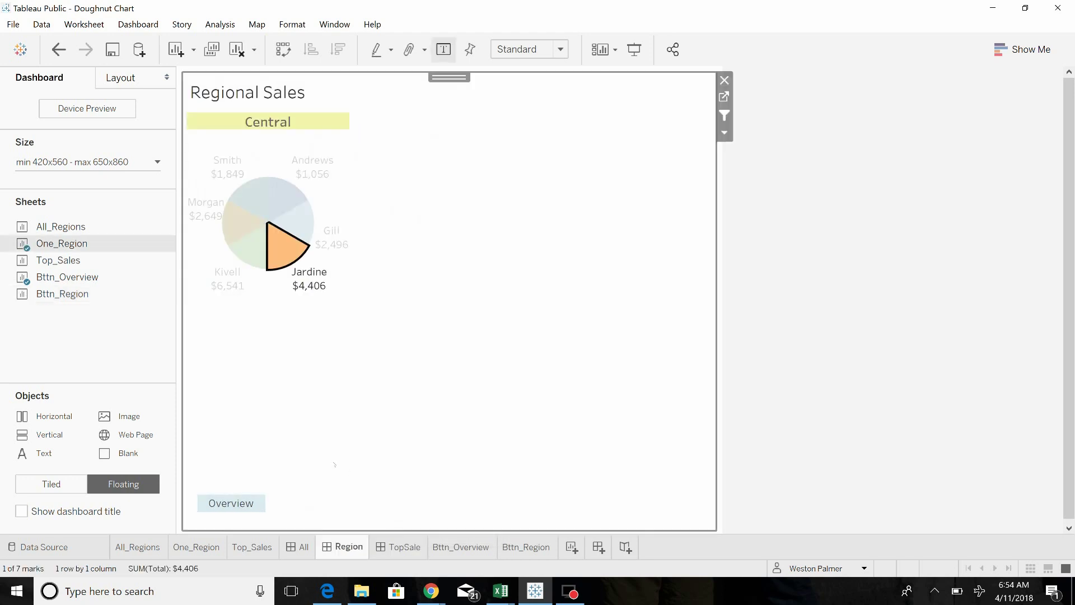
# Go to Overview, open East, then Jones's segment for TopSale, and restore the Dashboard pane
pyautogui.click(241, 504)
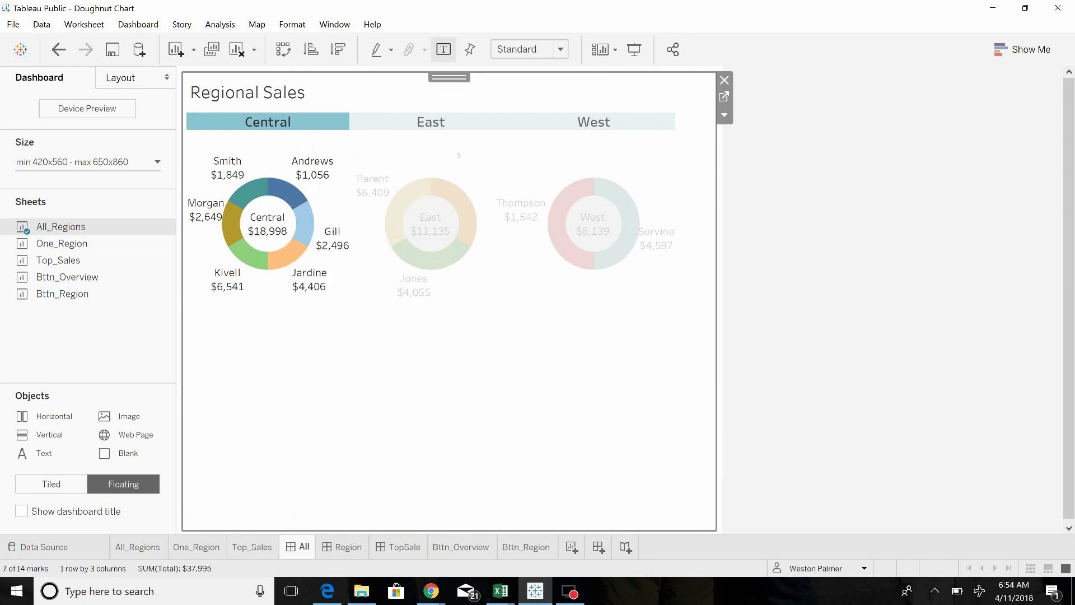
pyautogui.click(436, 122)
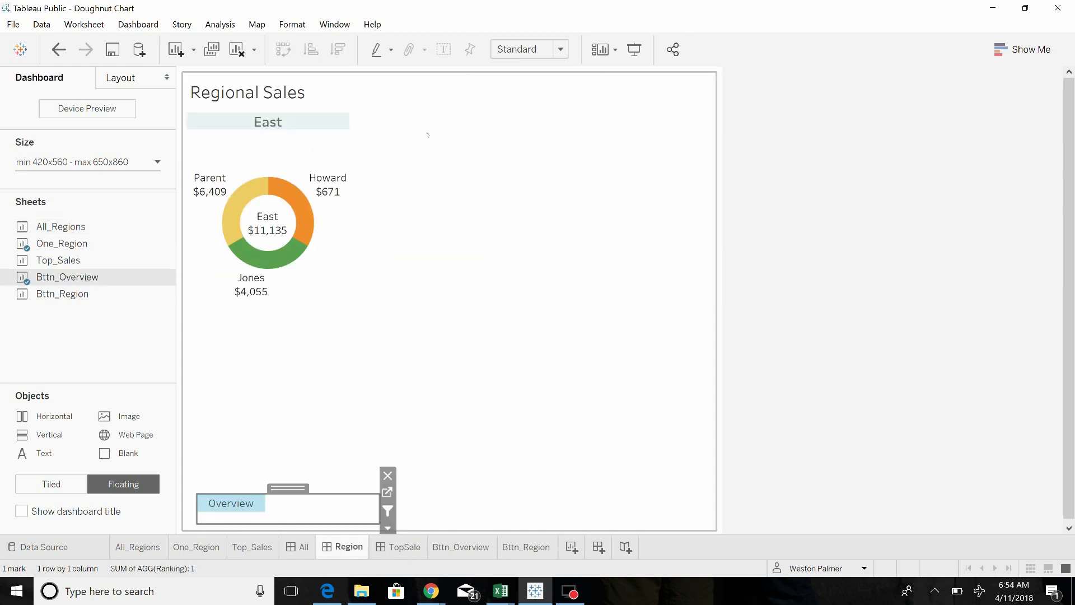
pyautogui.click(267, 254)
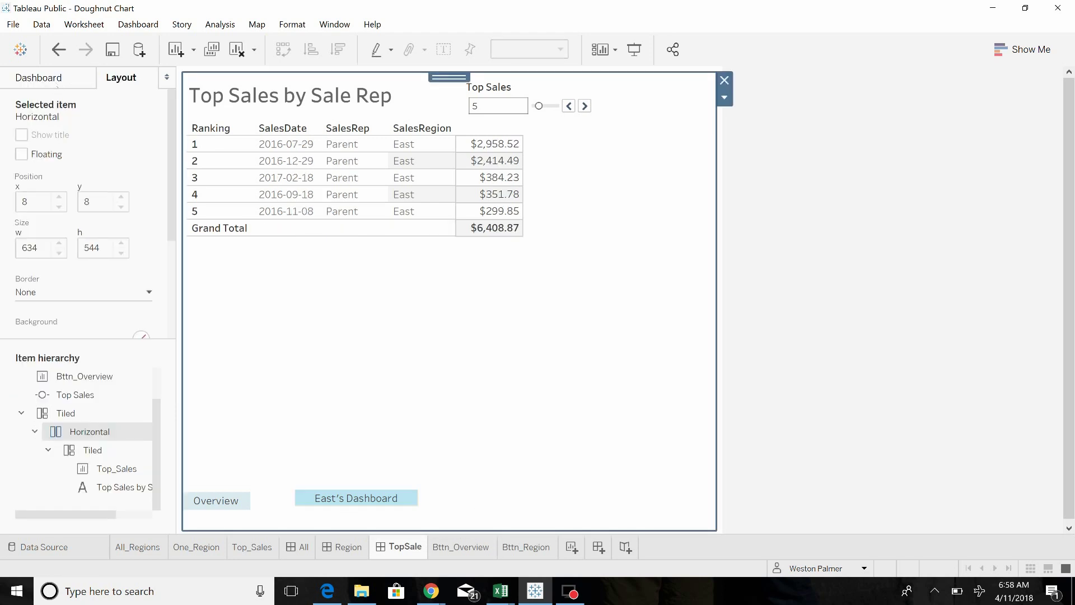
pyautogui.click(50, 77)
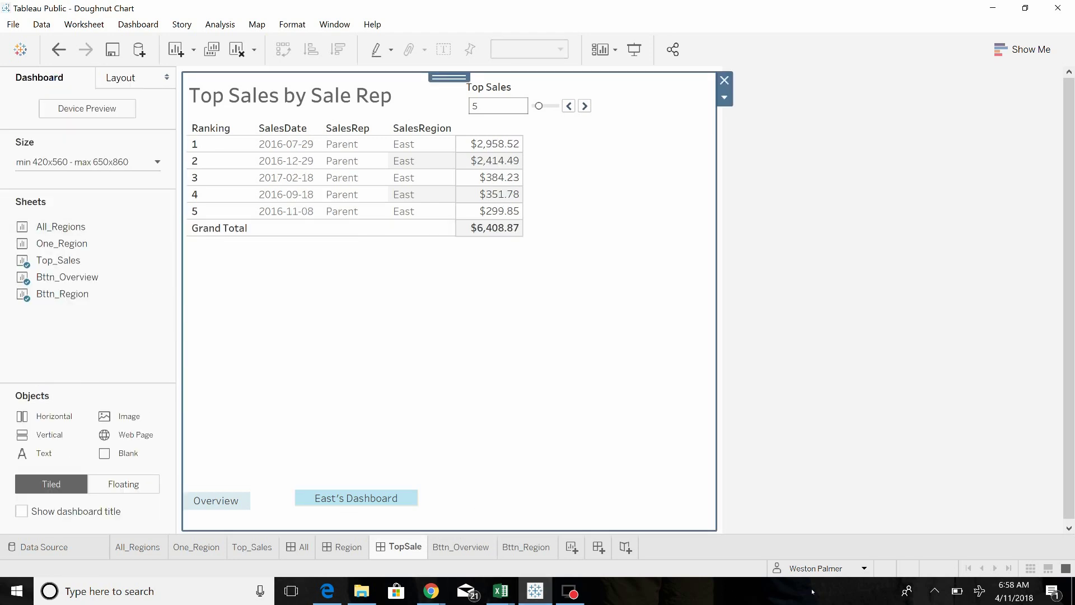